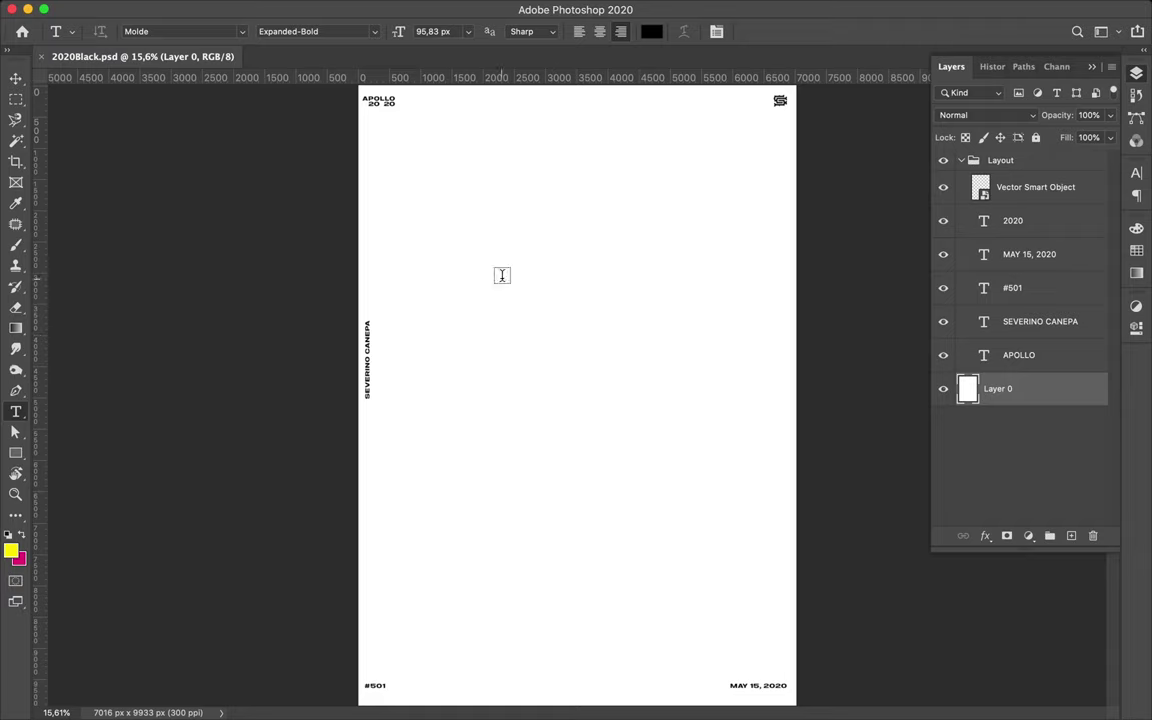
Commit the APOLLO text and move it to the page centre.
key(ctrl+Return)
key(v)
drag(496, 283, 604, 283)
click(1136, 173)
Set the APOLLO text's font to Graphique Pro Next Solid.
click(1023, 166)
click(967, 166)
click(1037, 197)
scroll(1027, 398, down, 10)
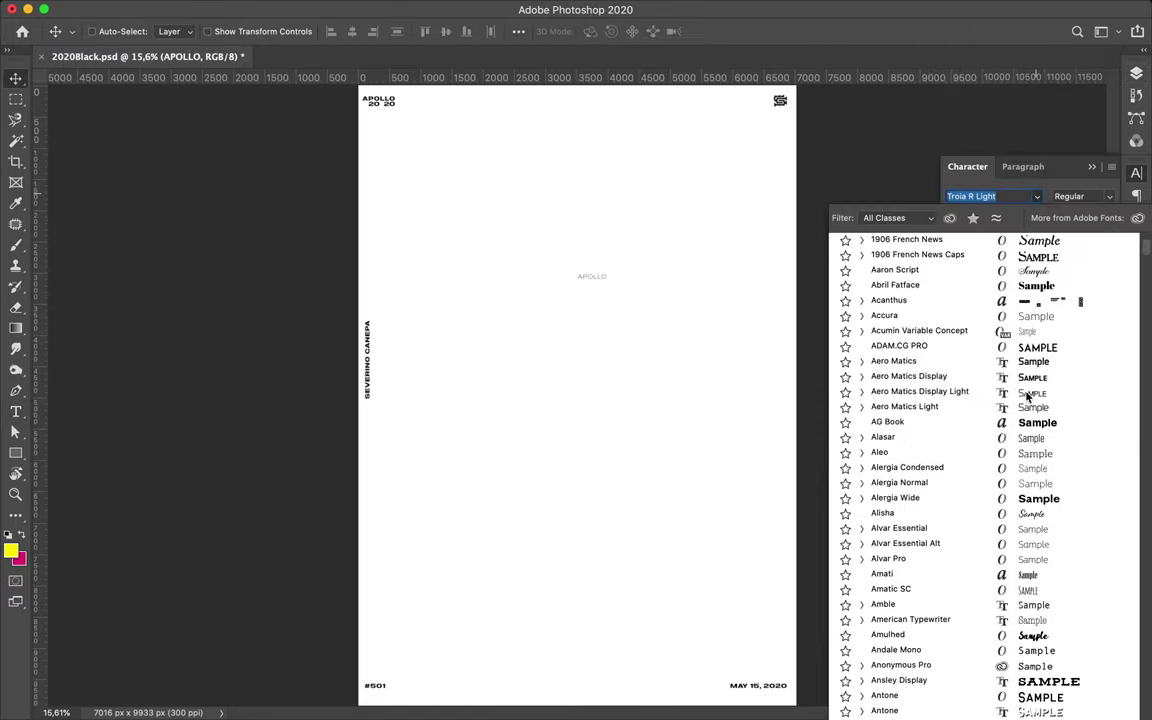
scroll(1027, 398, down, 10)
scroll(1027, 398, down, 5)
scroll(1027, 398, down, 15)
scroll(1028, 398, down, 10)
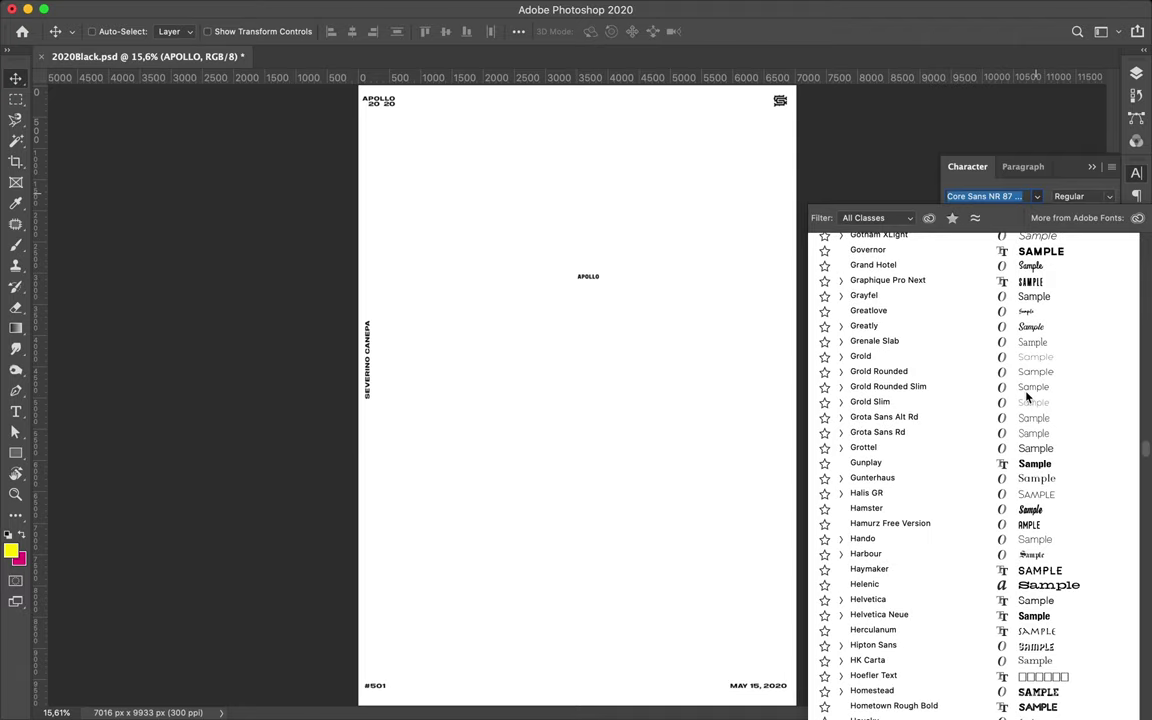
click(952, 277)
Scale APOLLO up to a large heading of about 825 px.
key(ctrl+t)
mouse_move(586, 278)
mouse_down()
mouse_move(586, 329)
mouse_move(620, 293)
mouse_move(612, 282)
mouse_up()
key(Return)
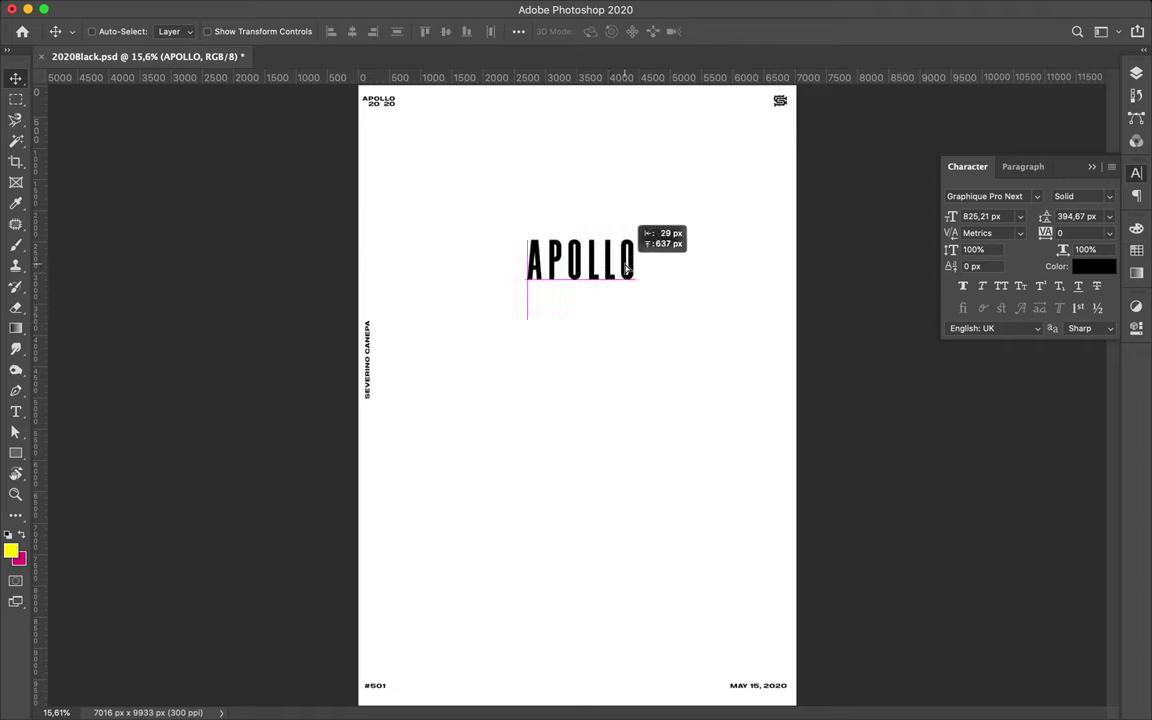
Draw a white rectangle with a black outline around the APOLLO heading.
scroll(607, 244, up, 2)
key(u)
click(170, 32)
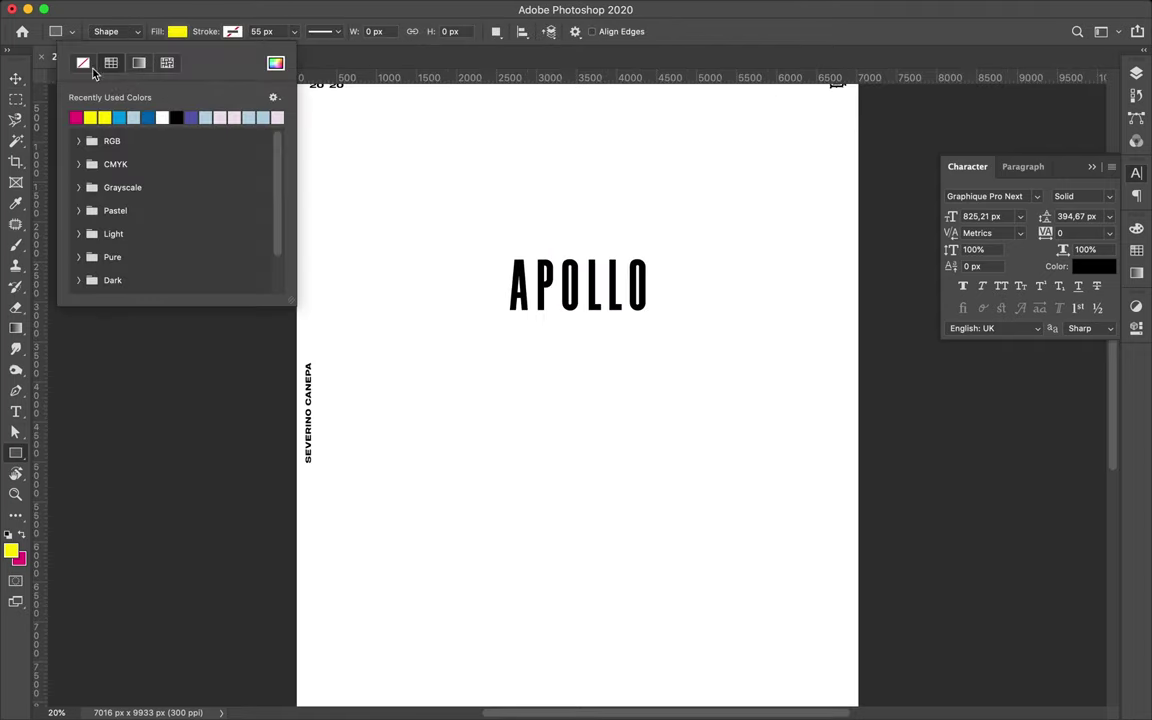
click(232, 31)
click(156, 62)
click(177, 31)
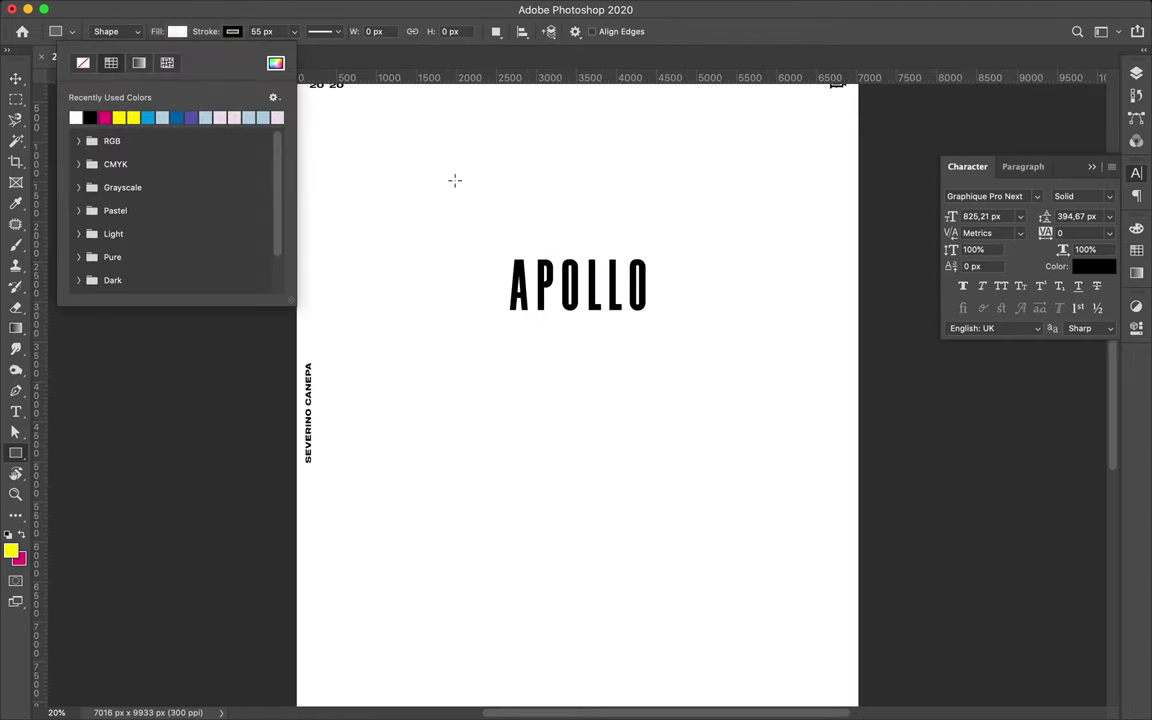
click(494, 252)
drag(494, 252, 661, 322)
key(a)
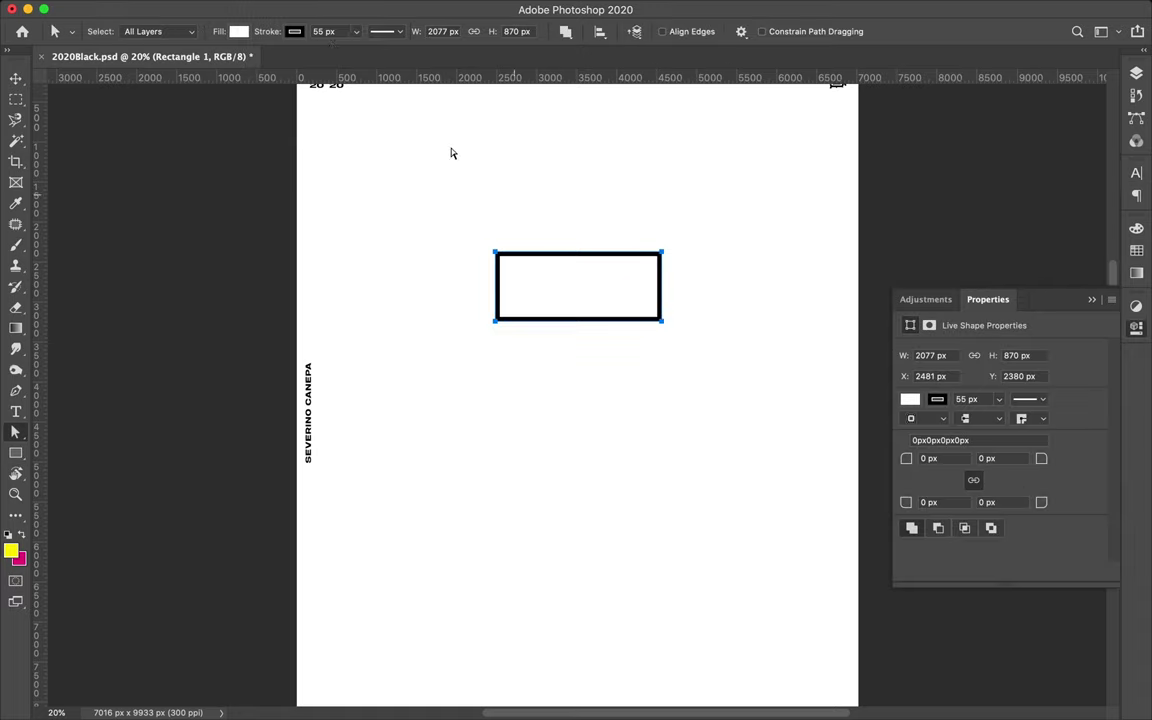
Place Rectangle 1 below APOLLO, centre both horizontally, and collapse the Layout group.
click(1136, 73)
drag(1003, 383, 1003, 440)
shift+click(1070, 390)
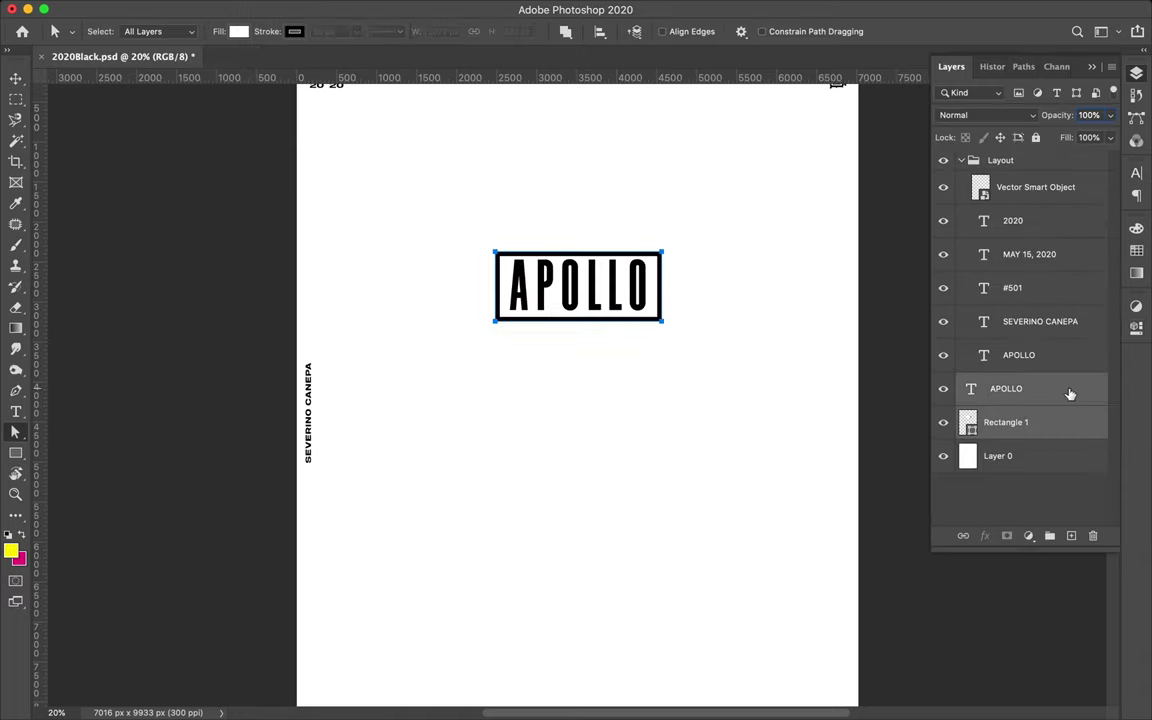
key(v)
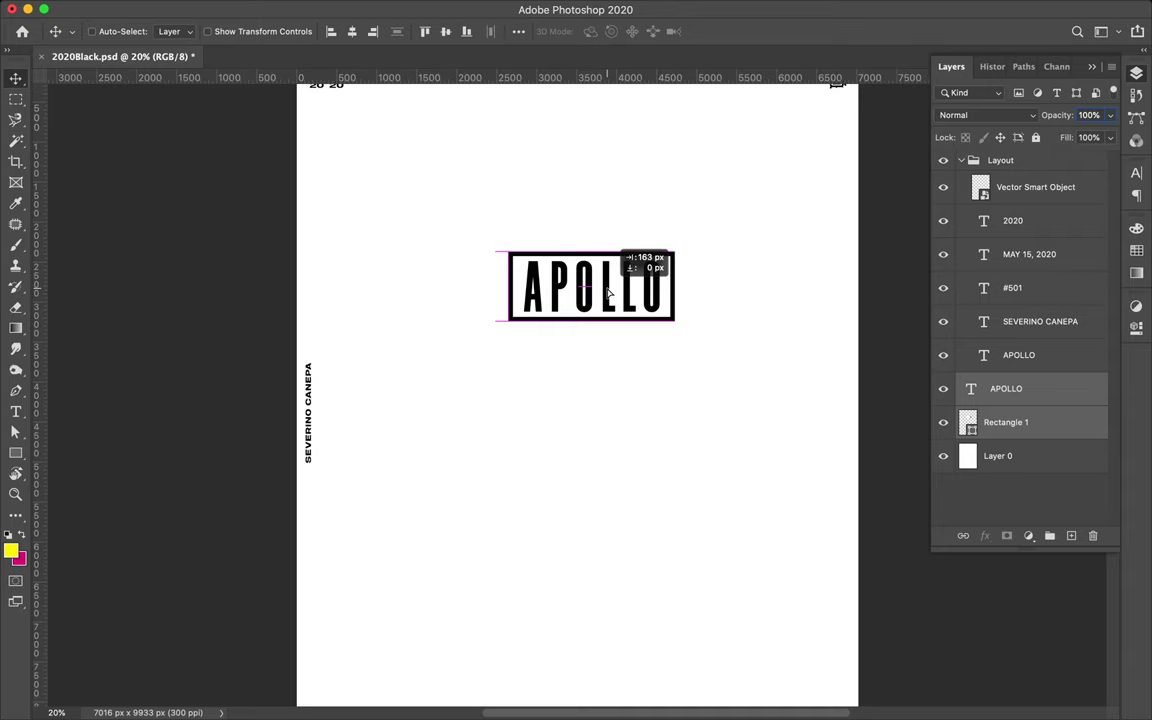
click(518, 31)
click(471, 77)
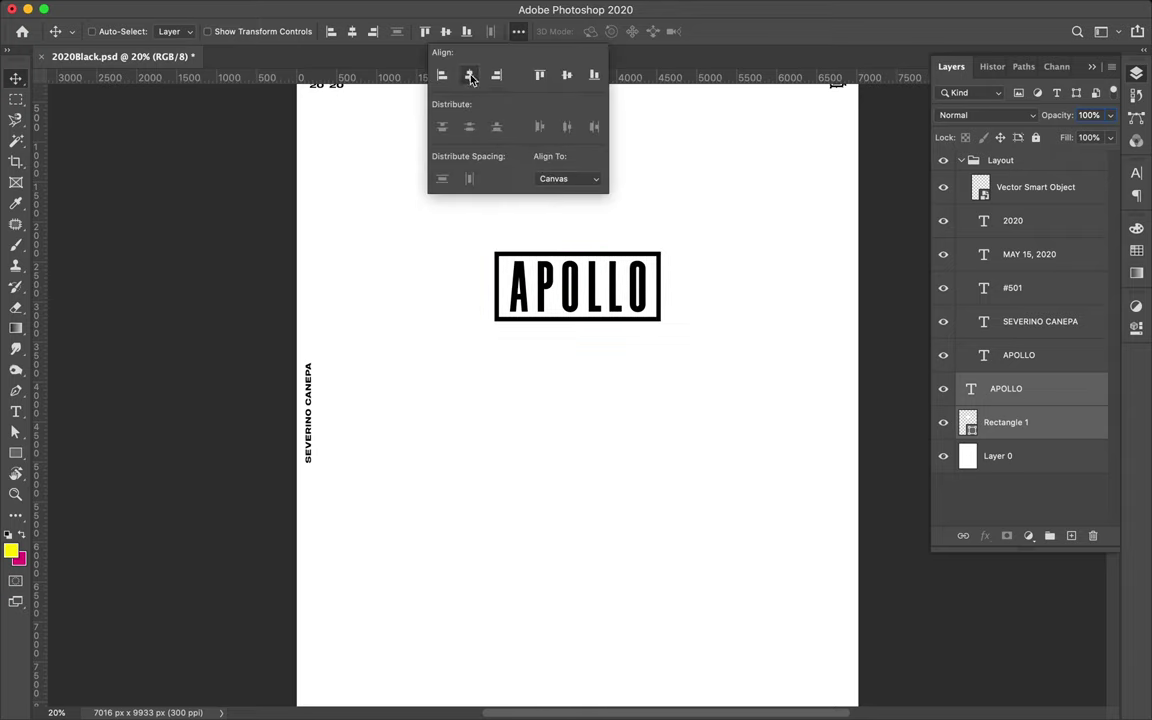
click(962, 160)
Select the APOLLO text layer and browse fonts, keeping Graphique Pro Next Solid.
click(1060, 187)
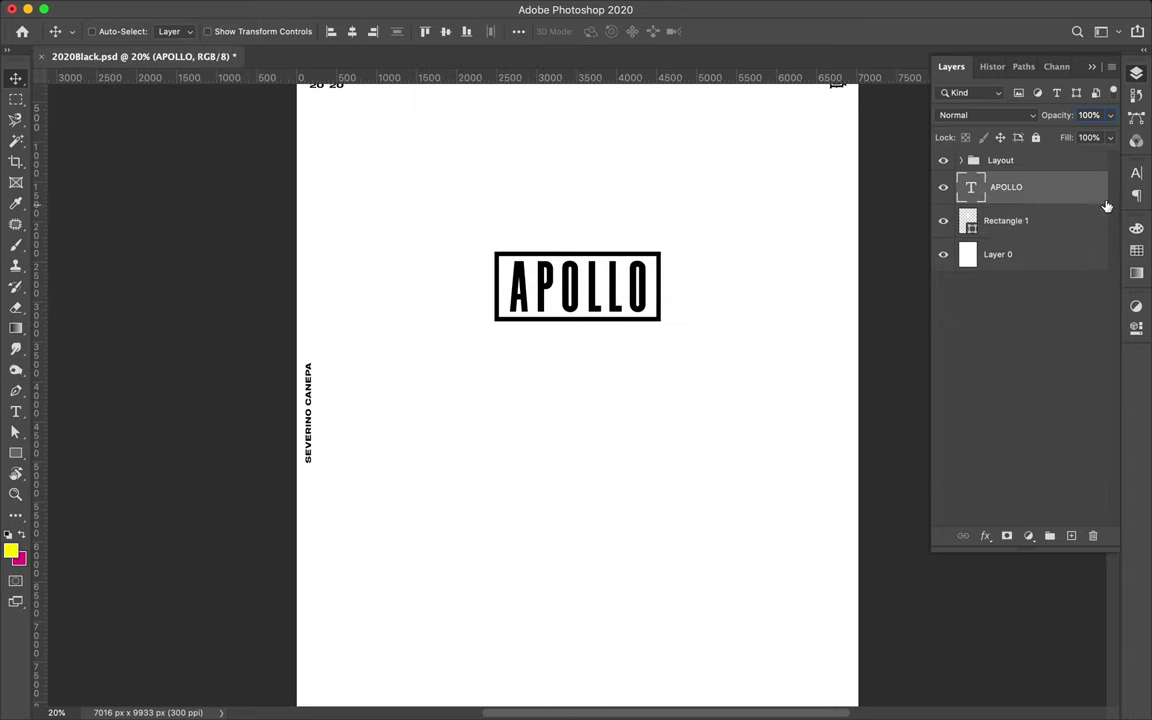
click(1136, 173)
click(1037, 196)
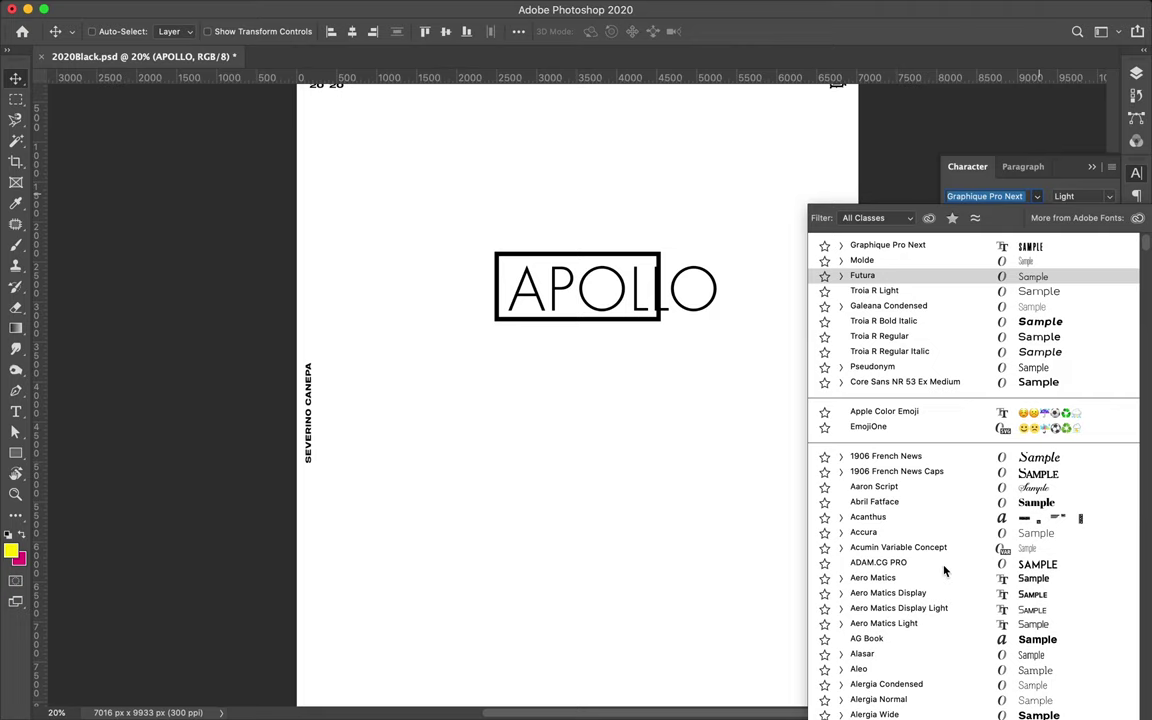
scroll(944, 571, down, 15)
scroll(944, 571, down, 10)
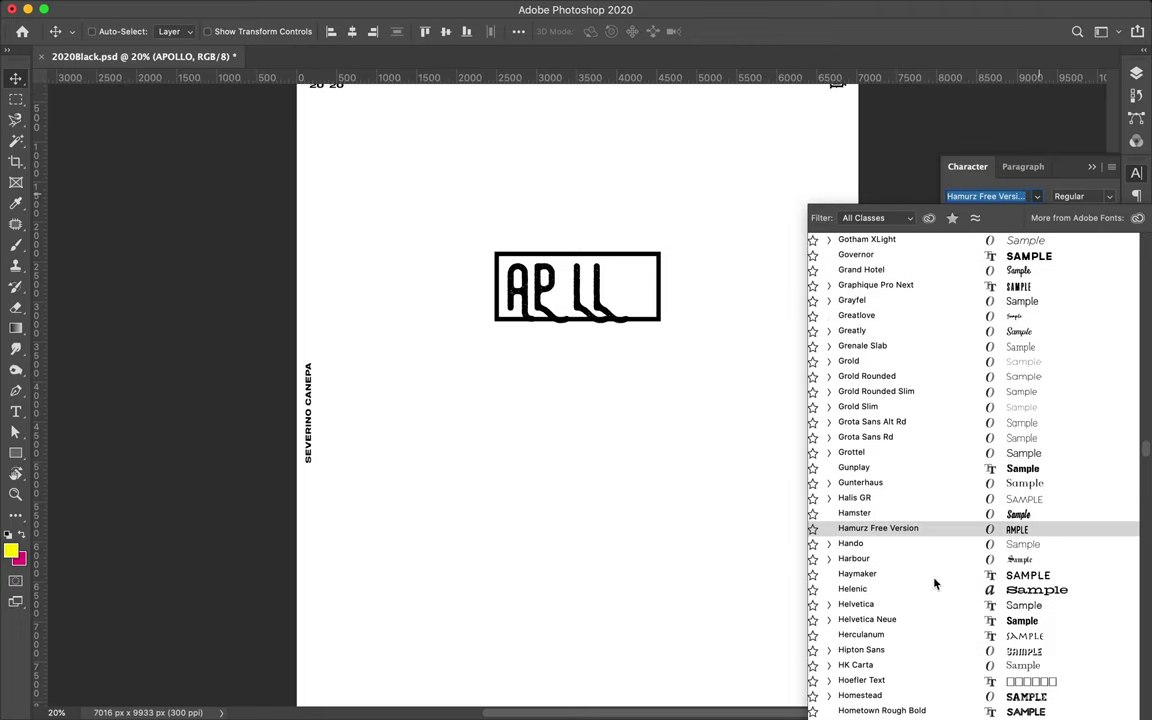
key(Down)
key(Down)
key(Down)
key(Down)
key(Down)
key(Down)
key(Down)
key(Down)
scroll(925, 645, down, 8)
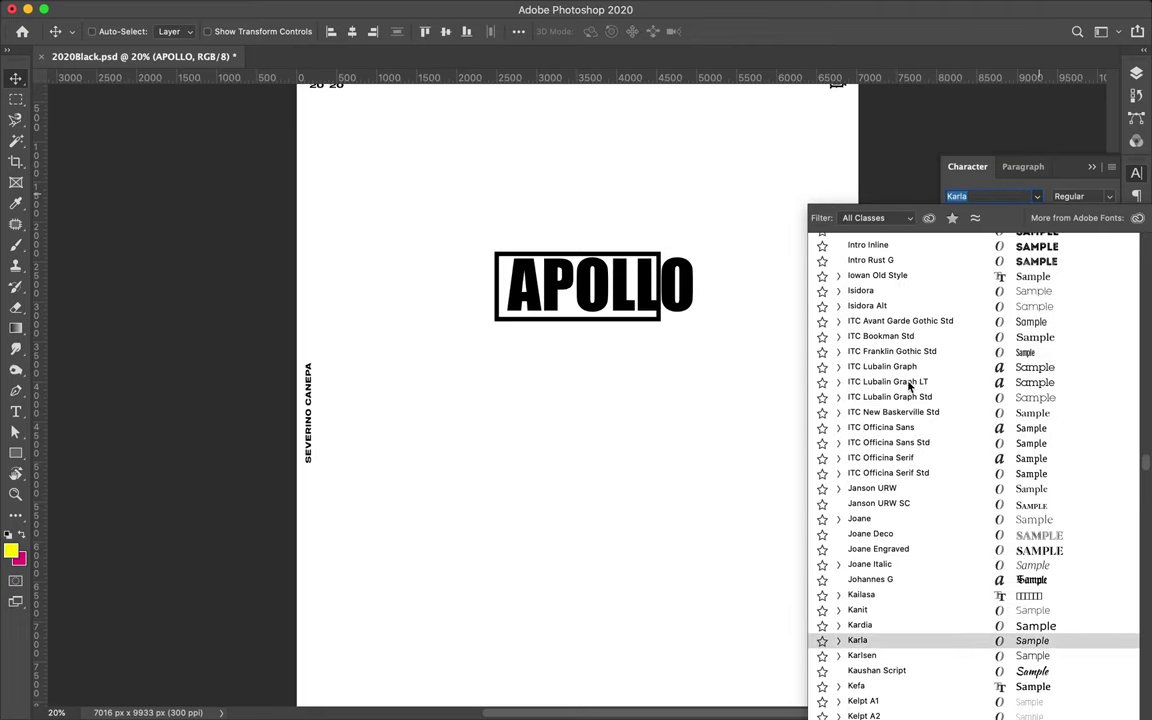
scroll(930, 530, down, 2)
scroll(928, 600, down, 2)
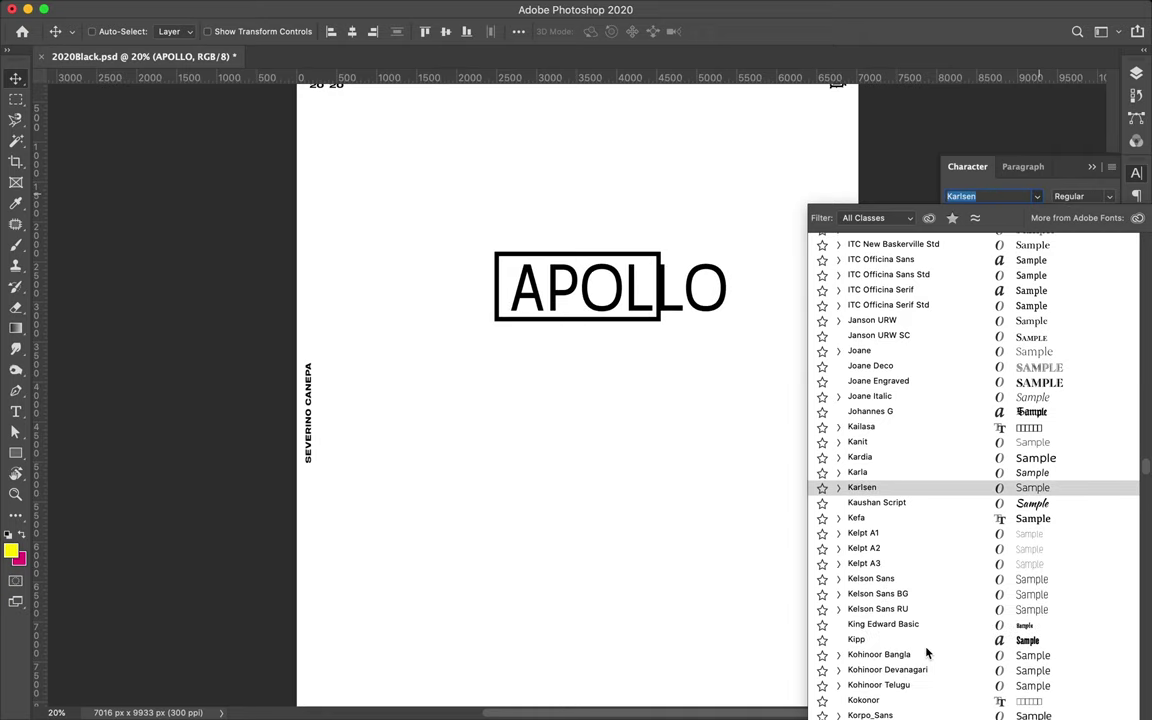
scroll(900, 630, down, 10)
scroll(933, 640, down, 3)
scroll(933, 640, down, 3)
scroll(933, 640, down, 2)
scroll(932, 610, down, 4)
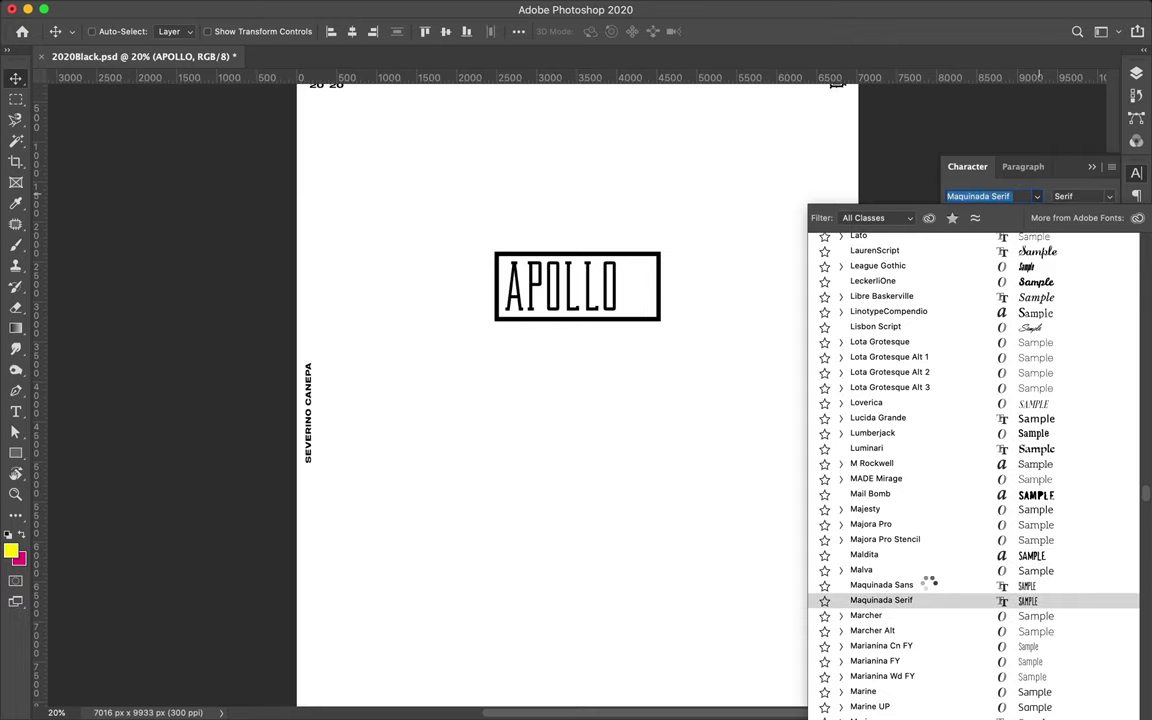
click(914, 584)
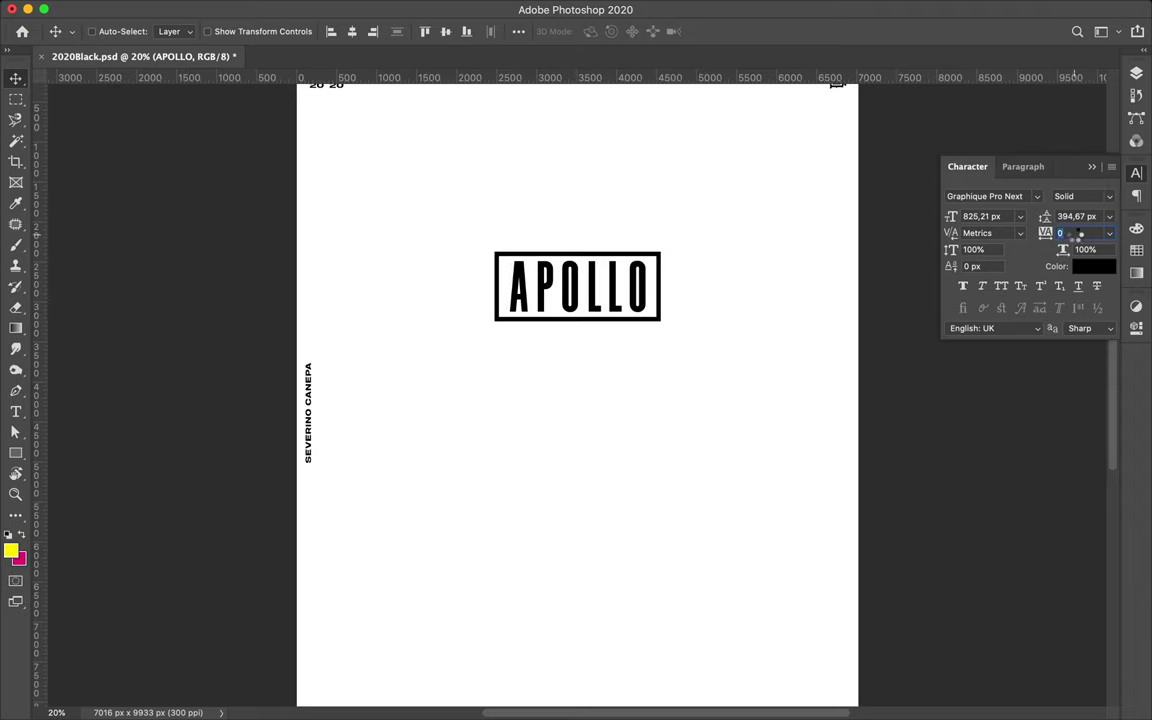
Set APOLLO's tracking to -20 and centre it within its box.
text(-20)
key(Return)
click(354, 31)
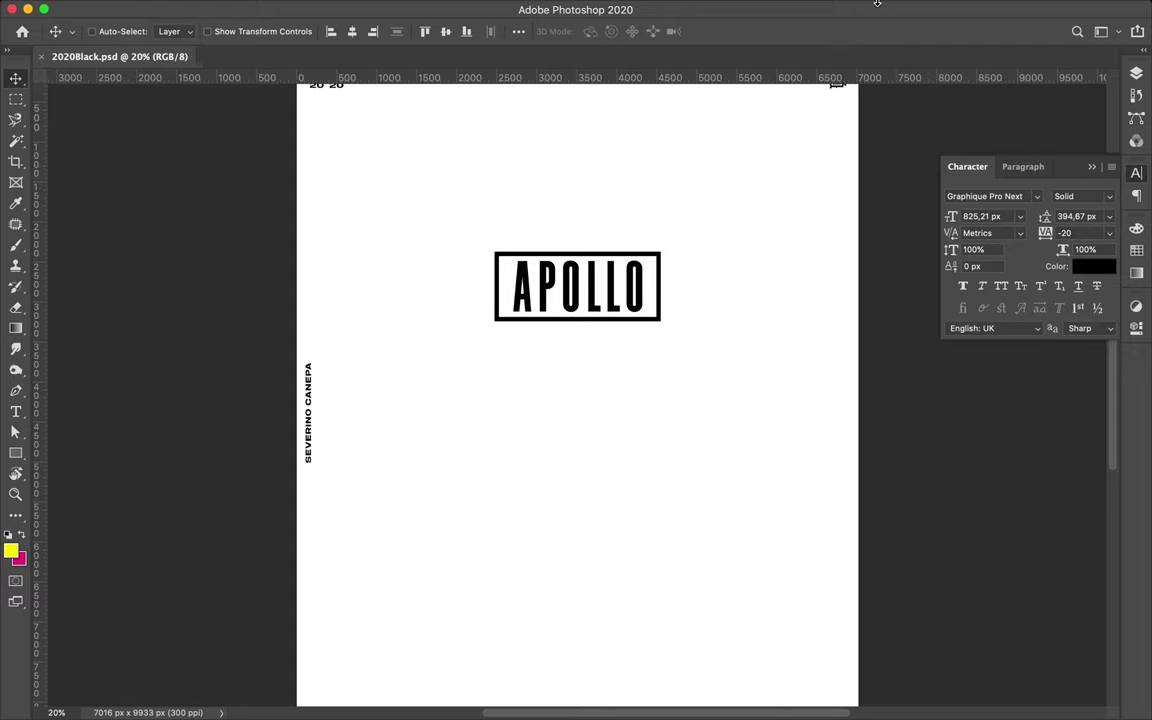
Browse the font list through the Digital, Emblema Headline and Encode Sans Wide families.
click(808, 9)
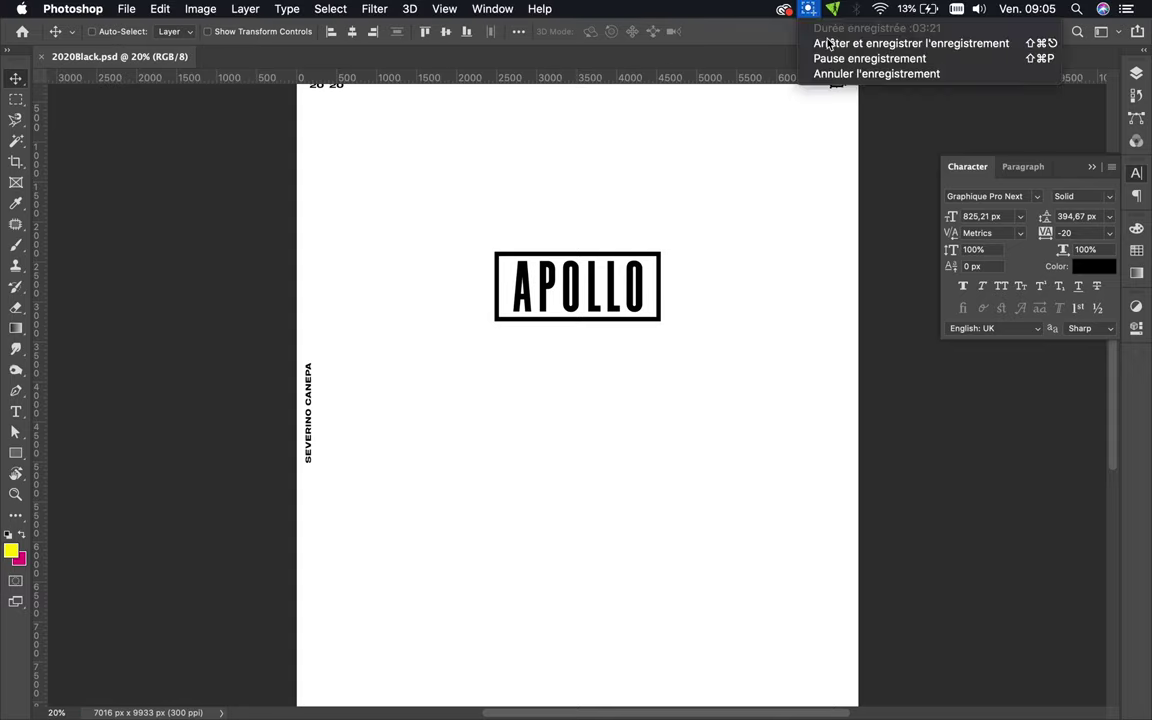
click(1037, 196)
scroll(1020, 380, down, 10)
scroll(1000, 430, down, 10)
scroll(1000, 440, down, 5)
scroll(1020, 458, down, 3)
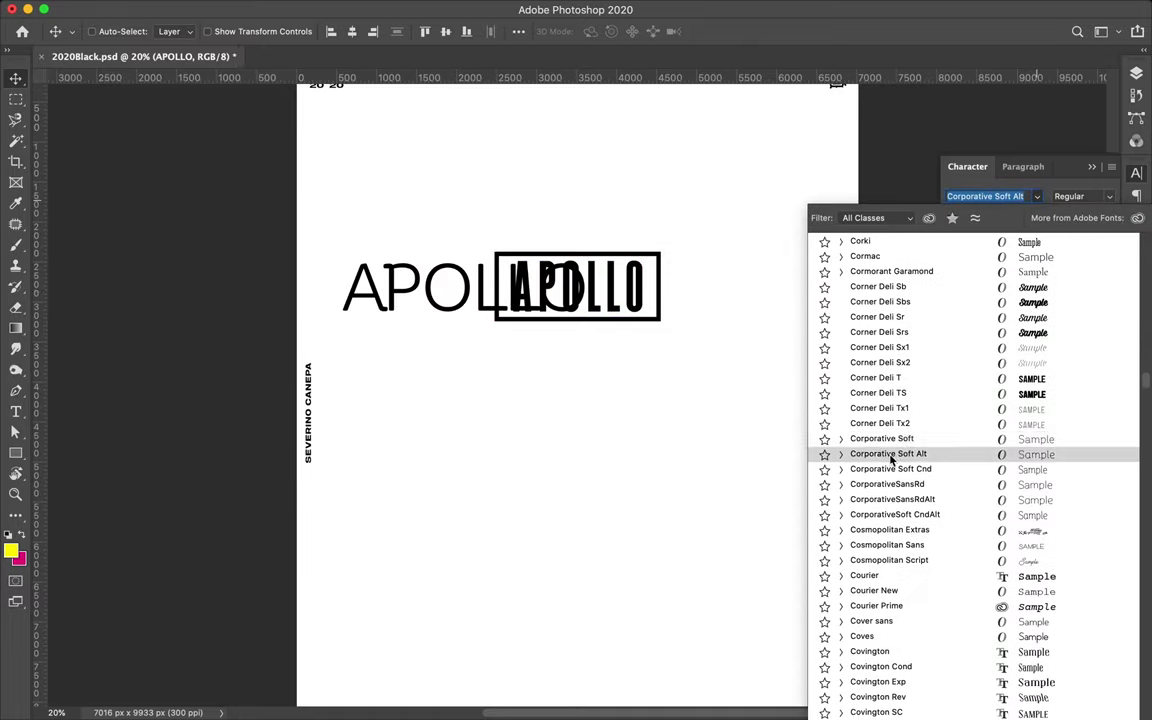
scroll(1000, 450, down, 5)
click(840, 445)
scroll(948, 555, down, 5)
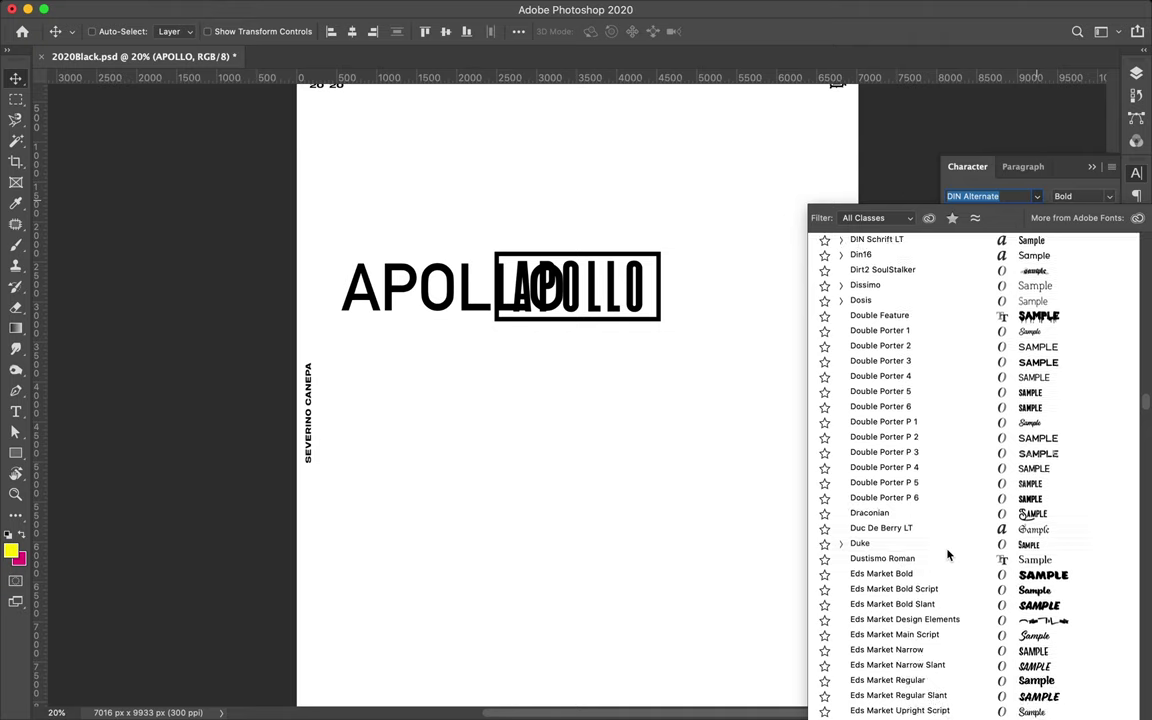
scroll(945, 560, down, 3)
scroll(945, 560, down, 3)
scroll(943, 521, down, 2)
click(840, 513)
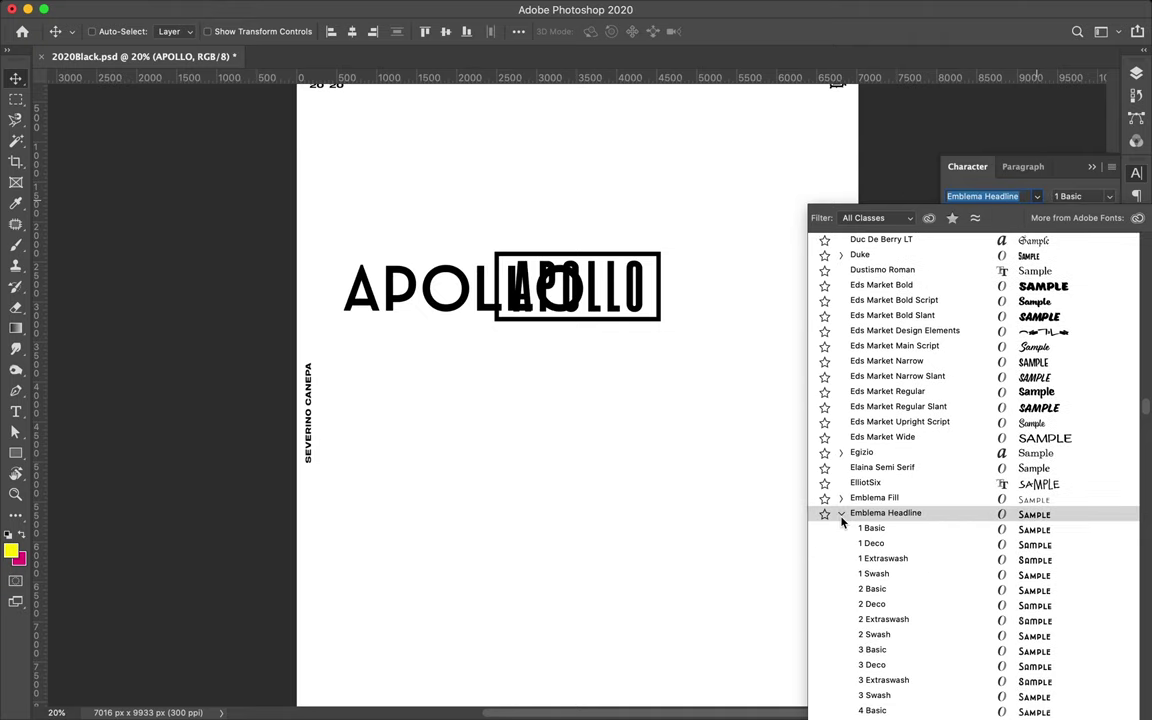
scroll(840, 520, down, 4)
scroll(880, 595, down, 2)
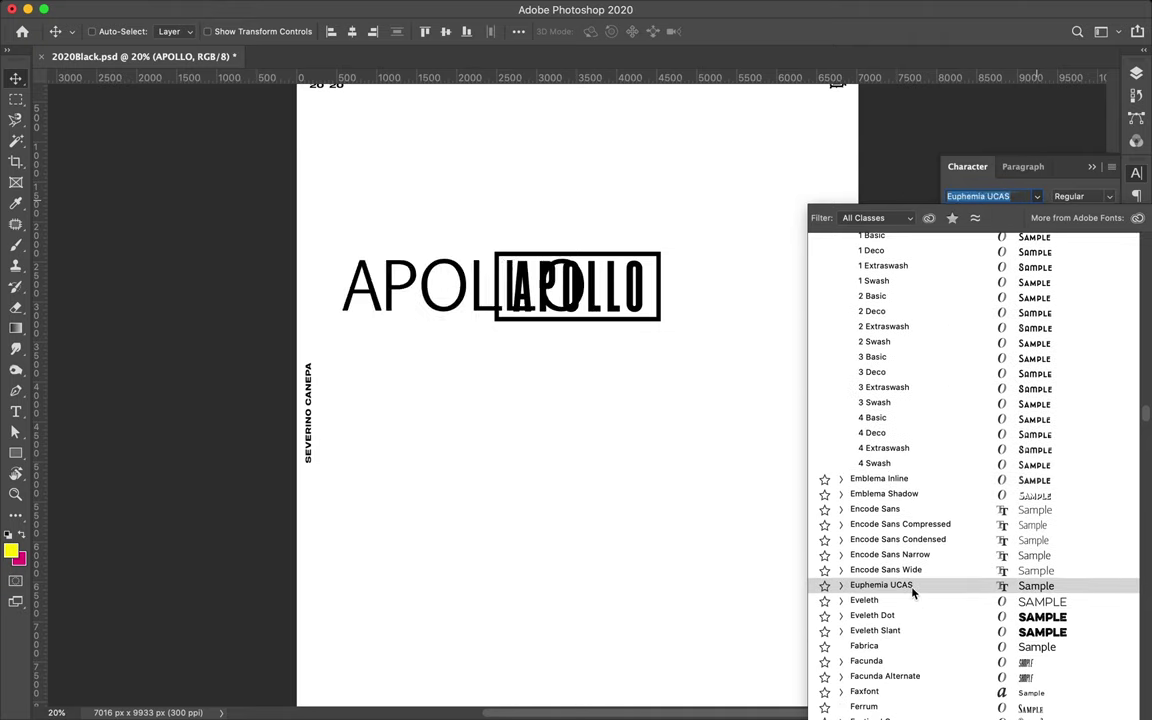
click(841, 570)
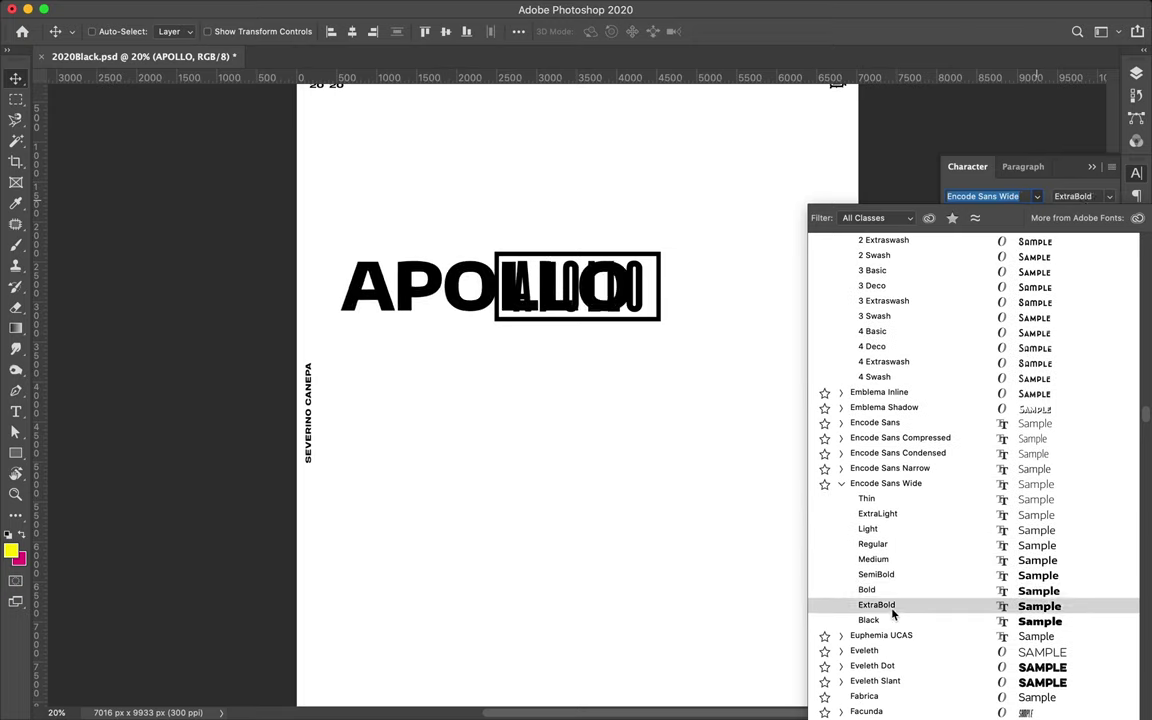
scroll(877, 545, down, 5)
scroll(877, 545, down, 1)
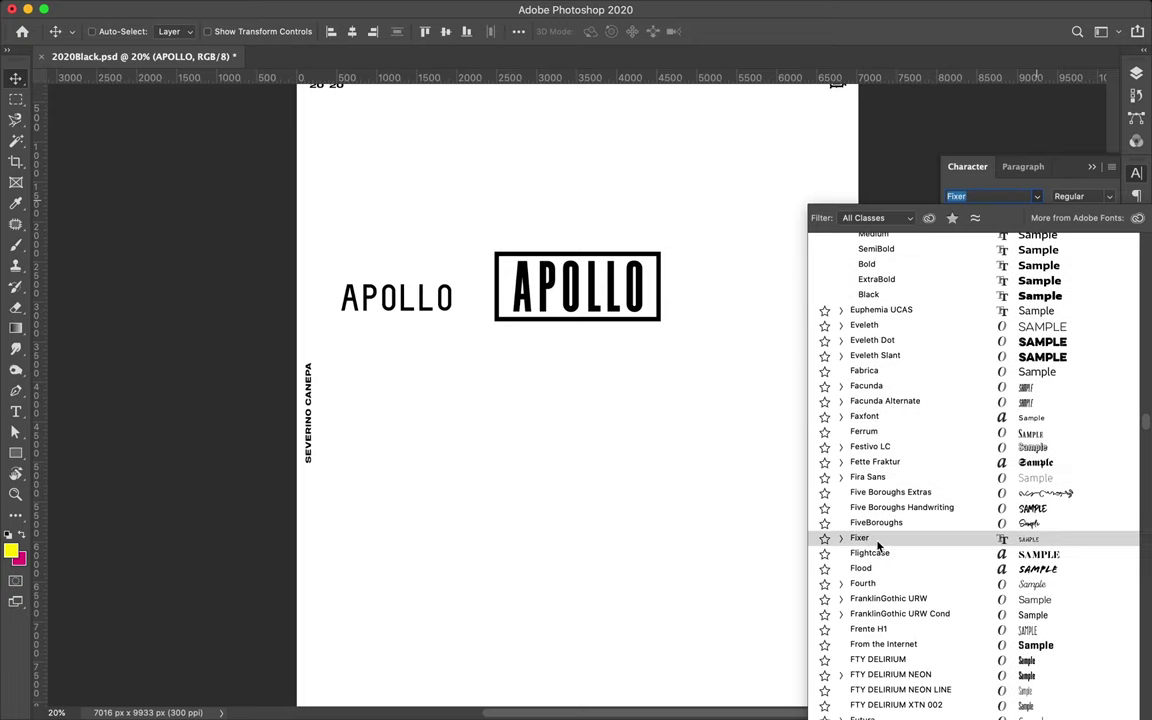
scroll(878, 545, down, 2)
scroll(875, 545, down, 3)
scroll(876, 568, down, 3)
scroll(876, 568, down, 1)
scroll(876, 560, down, 3)
scroll(875, 575, down, 1)
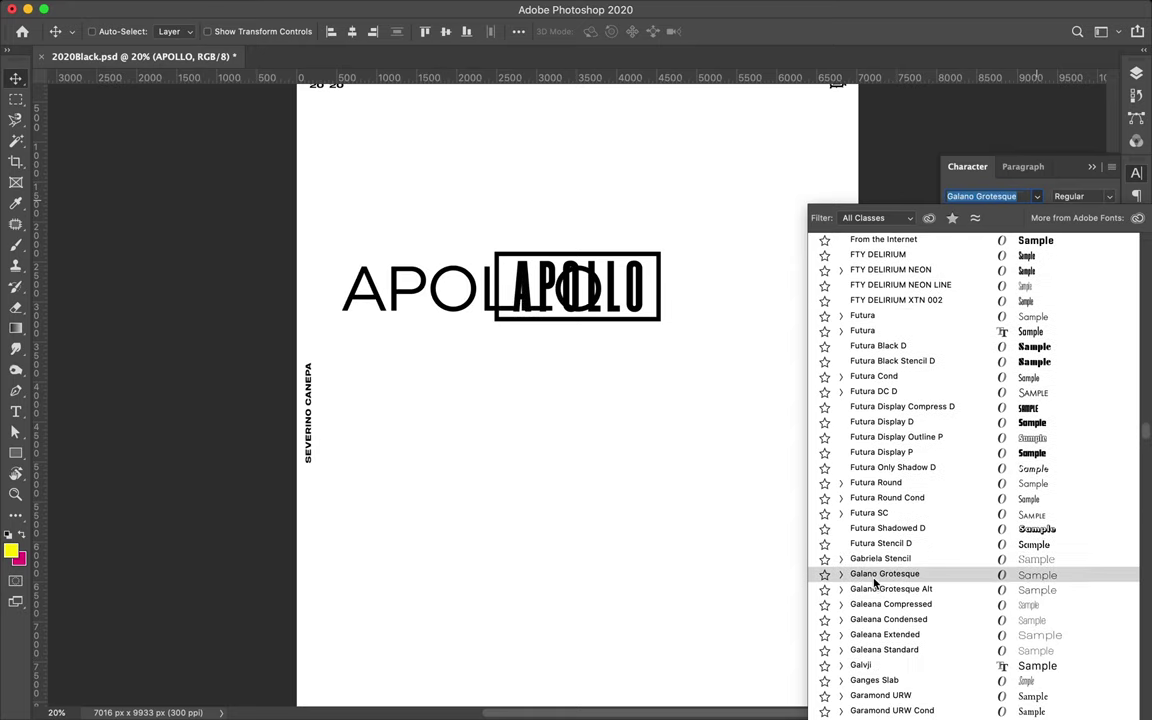
Apply Galeana Extended Regular at 100 px to the second APOLLO text.
click(841, 634)
scroll(870, 600, down, 3)
scroll(884, 571, down, 2)
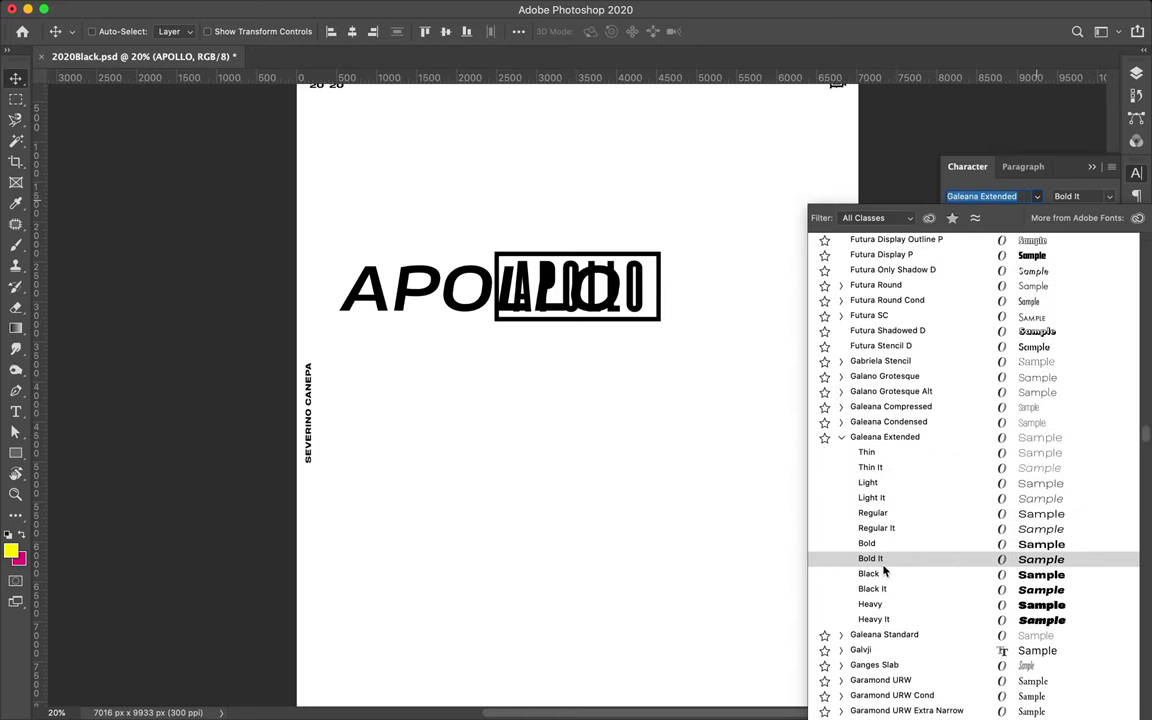
click(873, 513)
text(100)
key(Return)
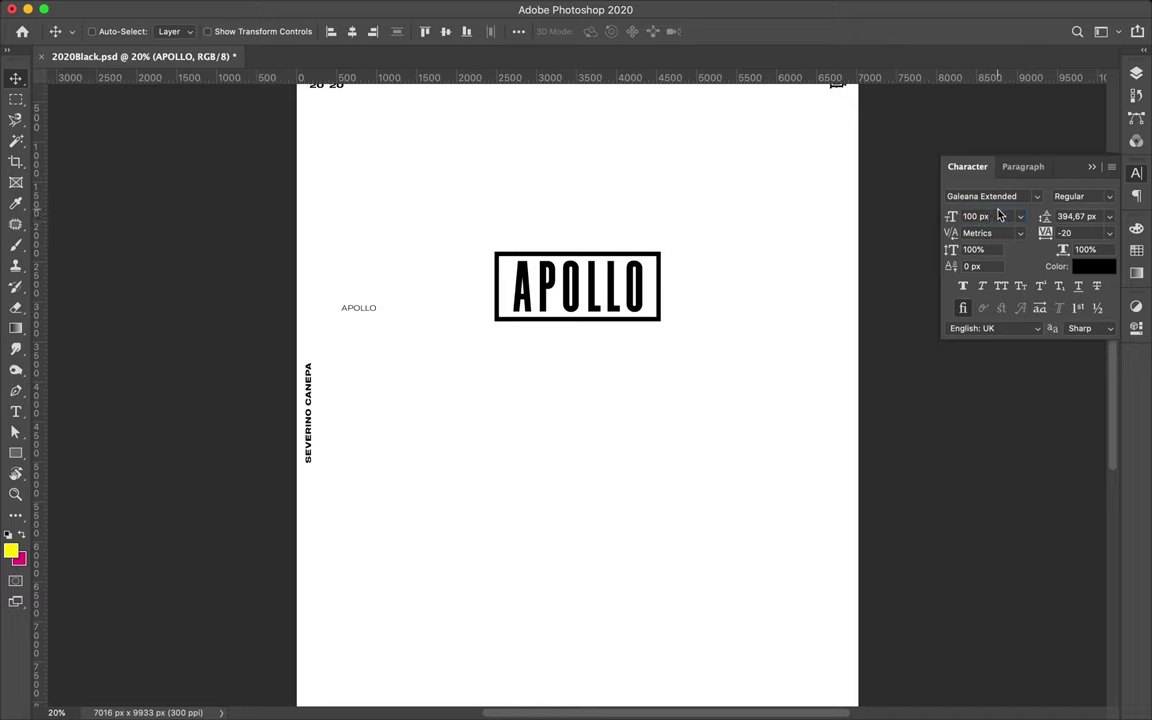
Move the small APOLLO slightly left and set its tracking to 160.
mouse_move(415, 303)
mouse_down()
mouse_move(403, 305)
mouse_move(434, 291)
mouse_move(787, 288)
mouse_up()
double_click(1070, 232)
text(160)
key(Return)
Duplicate the small APOLLO, group both copies, and copy the title box leftward.
key(F7)
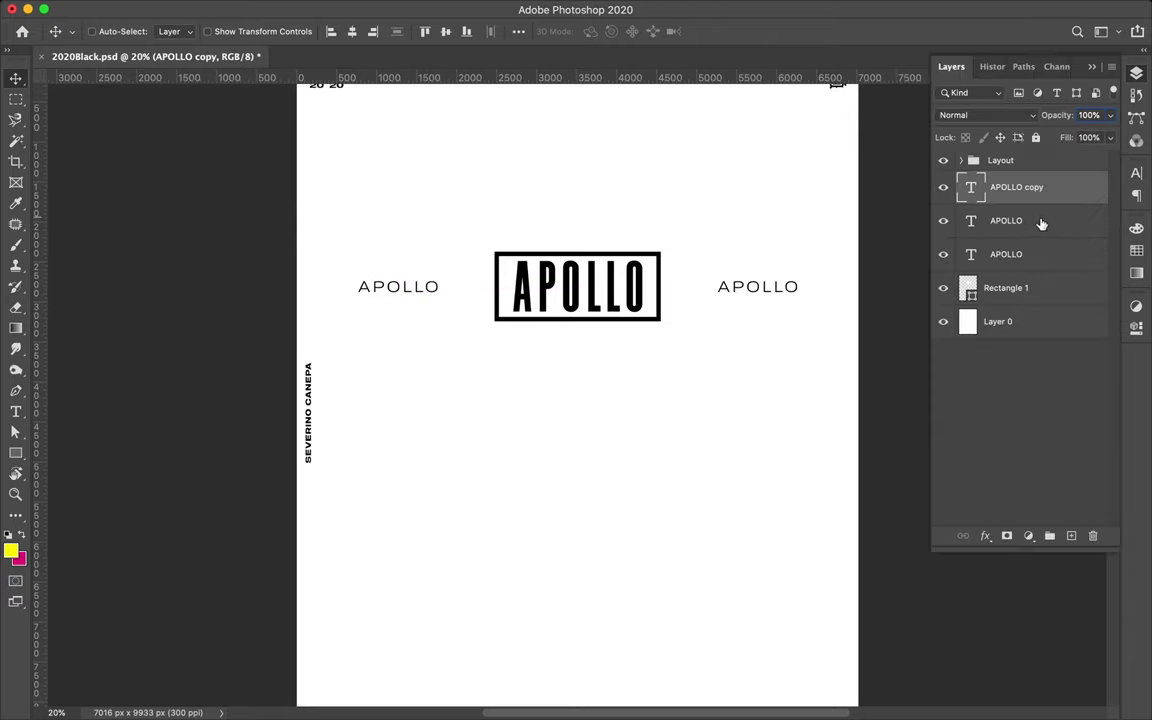
super+click(1000, 221)
drag(1000, 221, 1046, 262)
click(1049, 535)
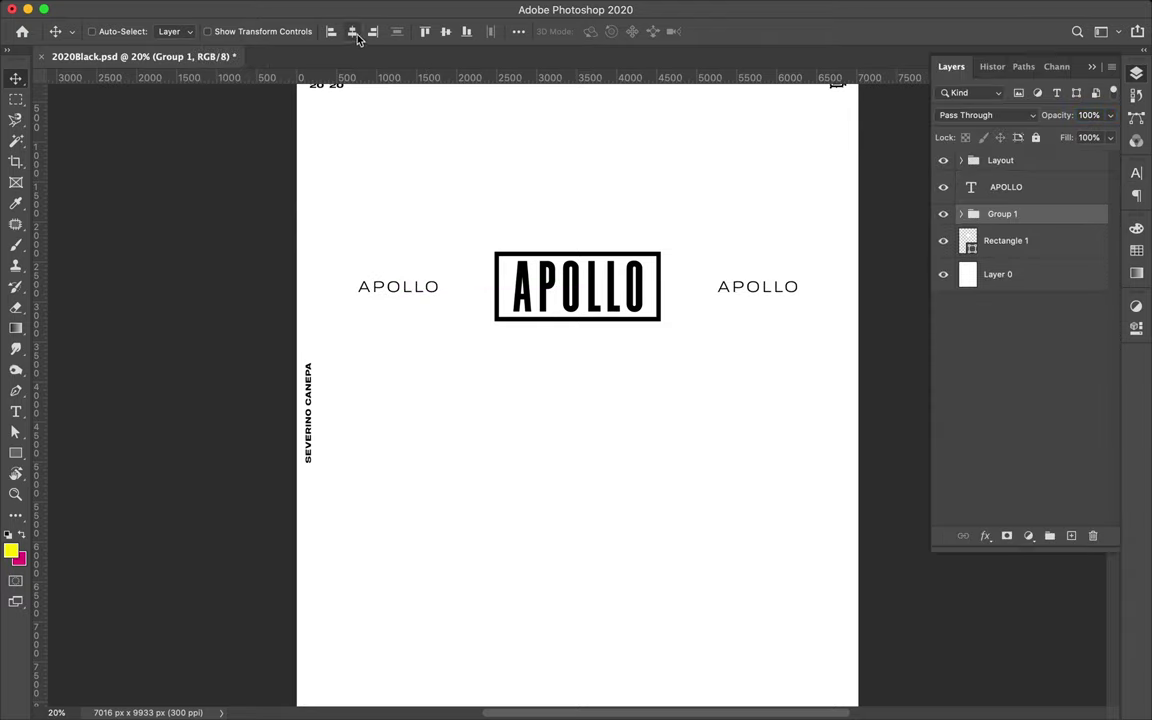
scroll(515, 222, up, 1)
scroll(510, 220, down, 2)
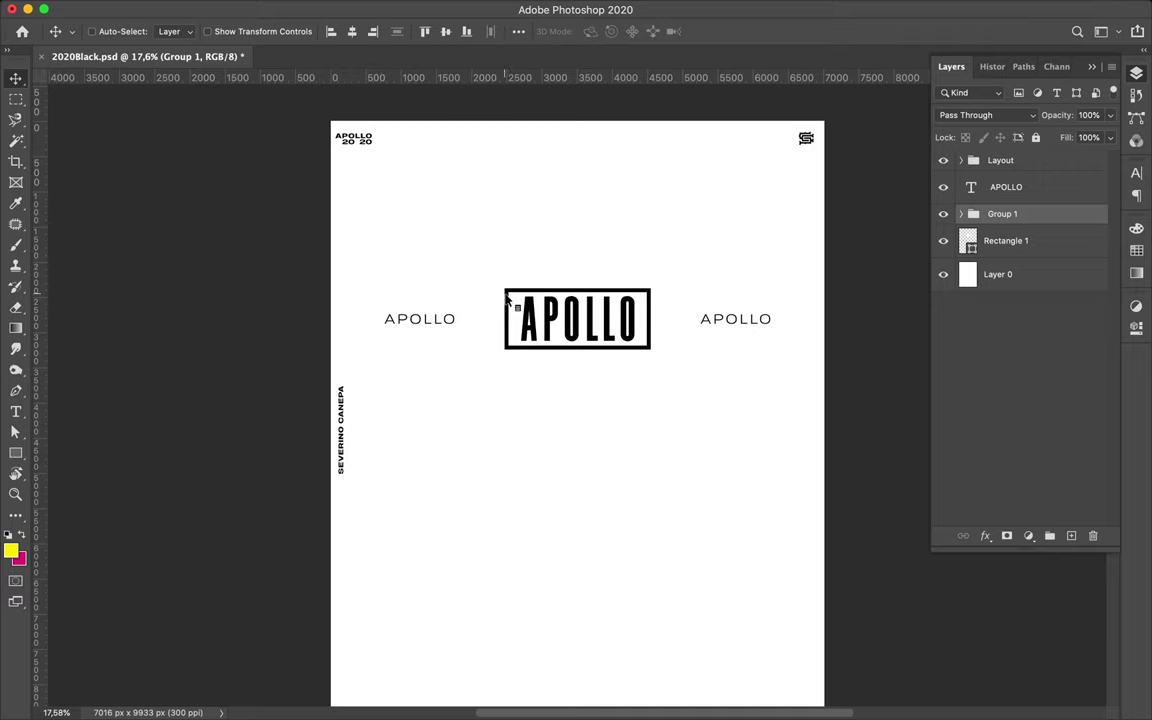
drag(508, 300, 363, 300)
Reshape the box copy into a long thin strip behind the title, vertically centred on it.
key(super+t)
drag(433, 290, 433, 331)
drag(507, 318, 787, 305)
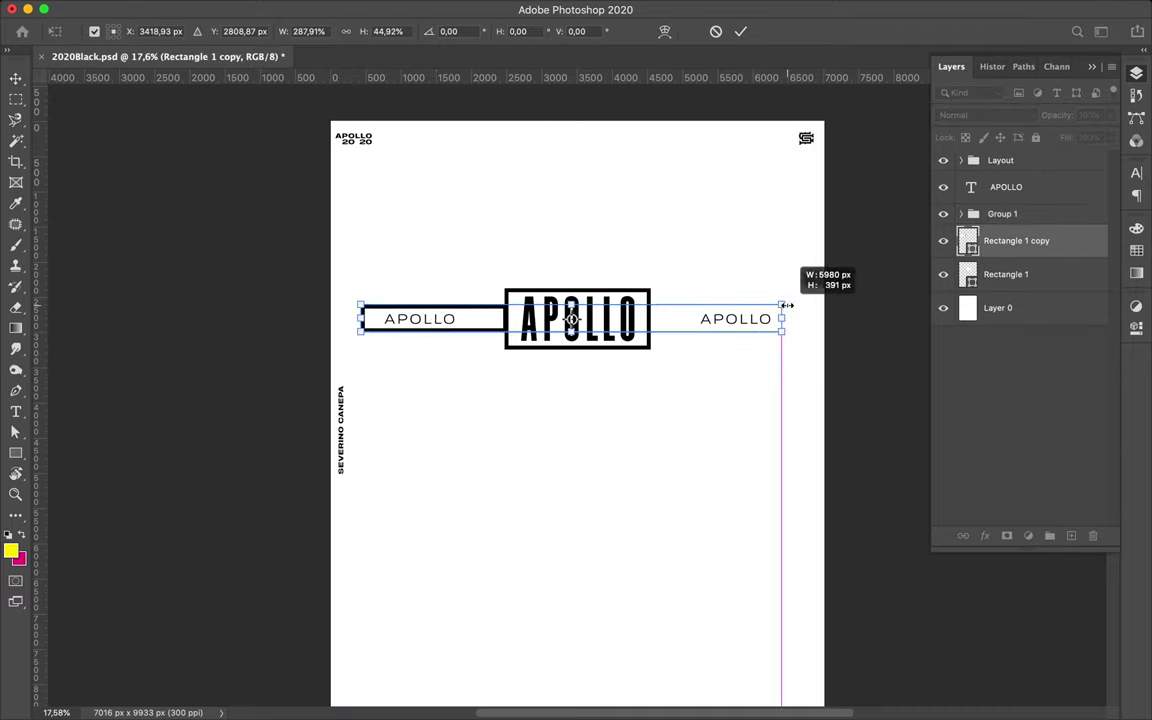
key(Return)
drag(1016, 240, 1035, 287)
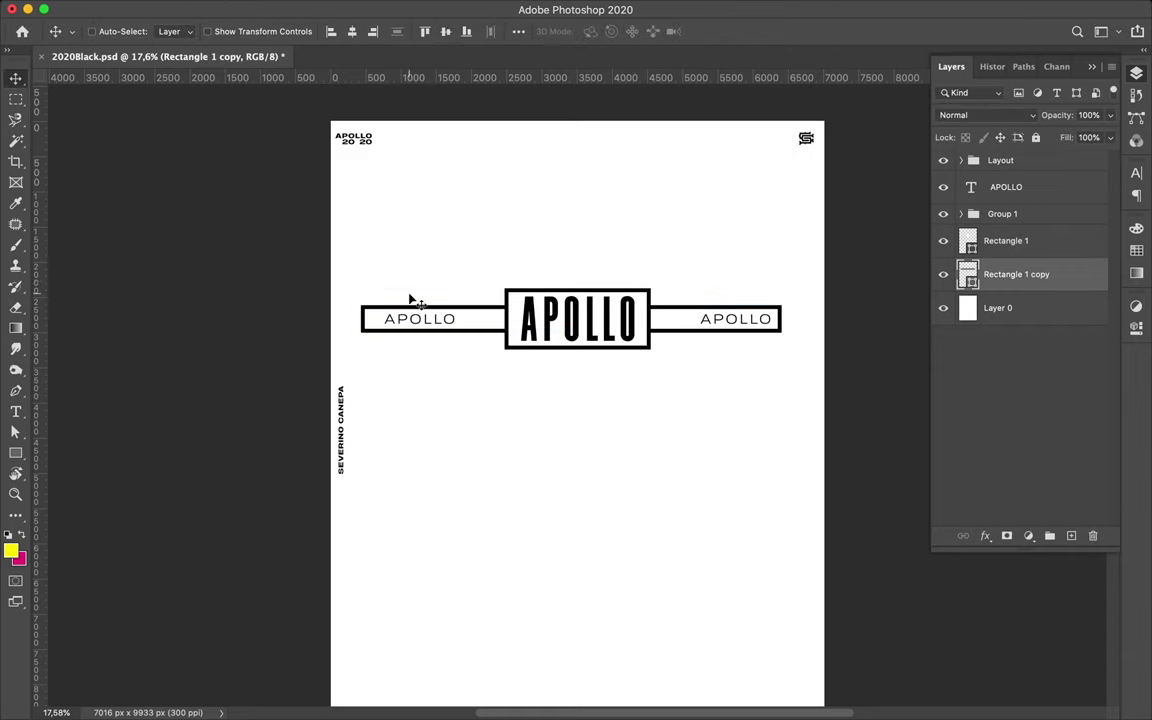
shift+click(1022, 241)
click(518, 31)
click(567, 178)
click(557, 164)
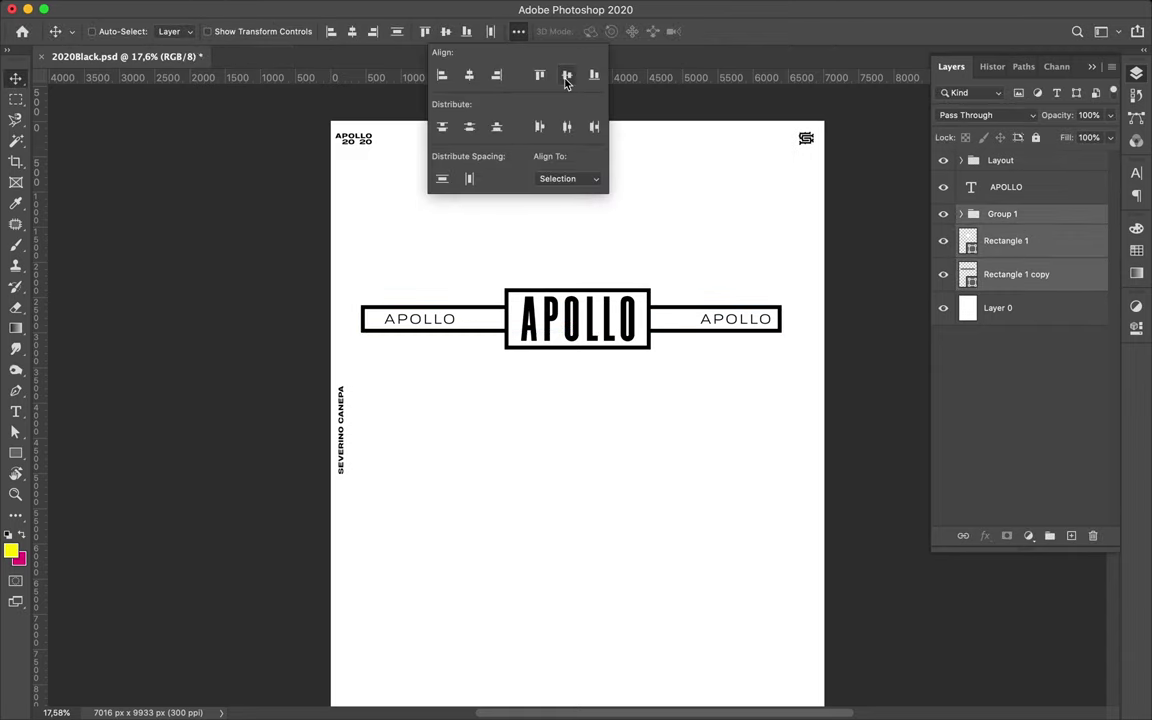
Move both small APOLLOs toward the title box and shorten the strip at both ends.
click(440, 322)
drag(446, 322, 481, 322)
drag(733, 327, 697, 325)
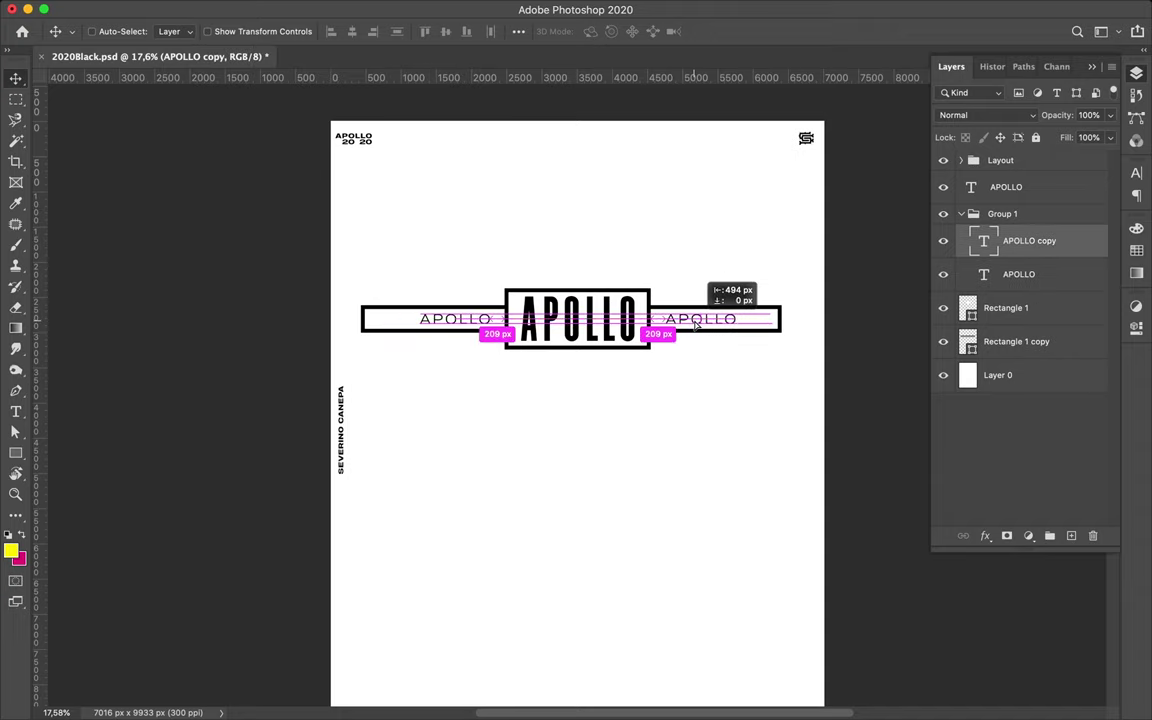
click(776, 322)
key(ctrl+t)
drag(780, 319, 753, 320)
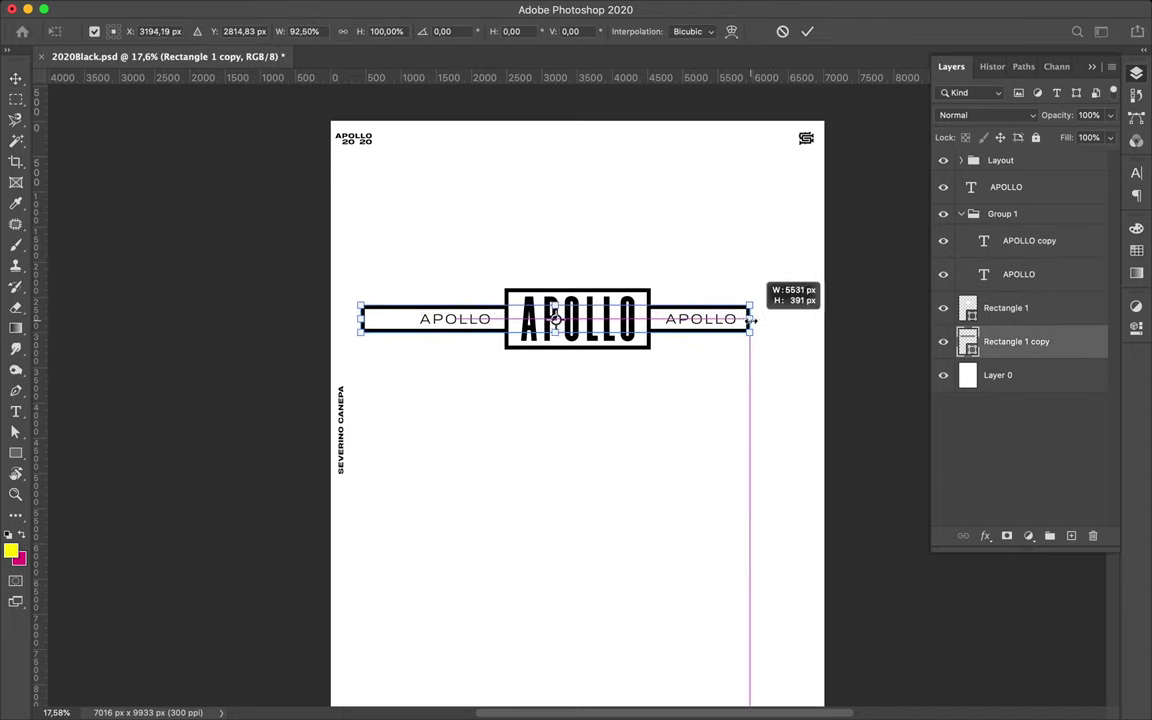
drag(362, 319, 404, 319)
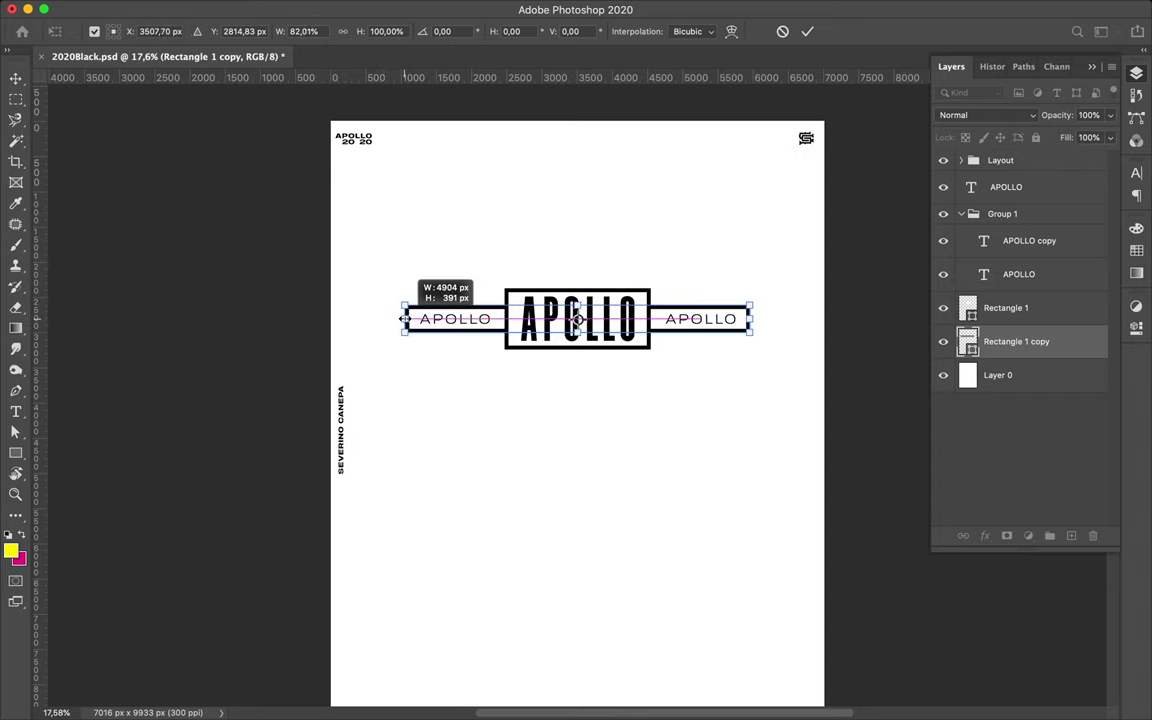
key(Return)
click(518, 31)
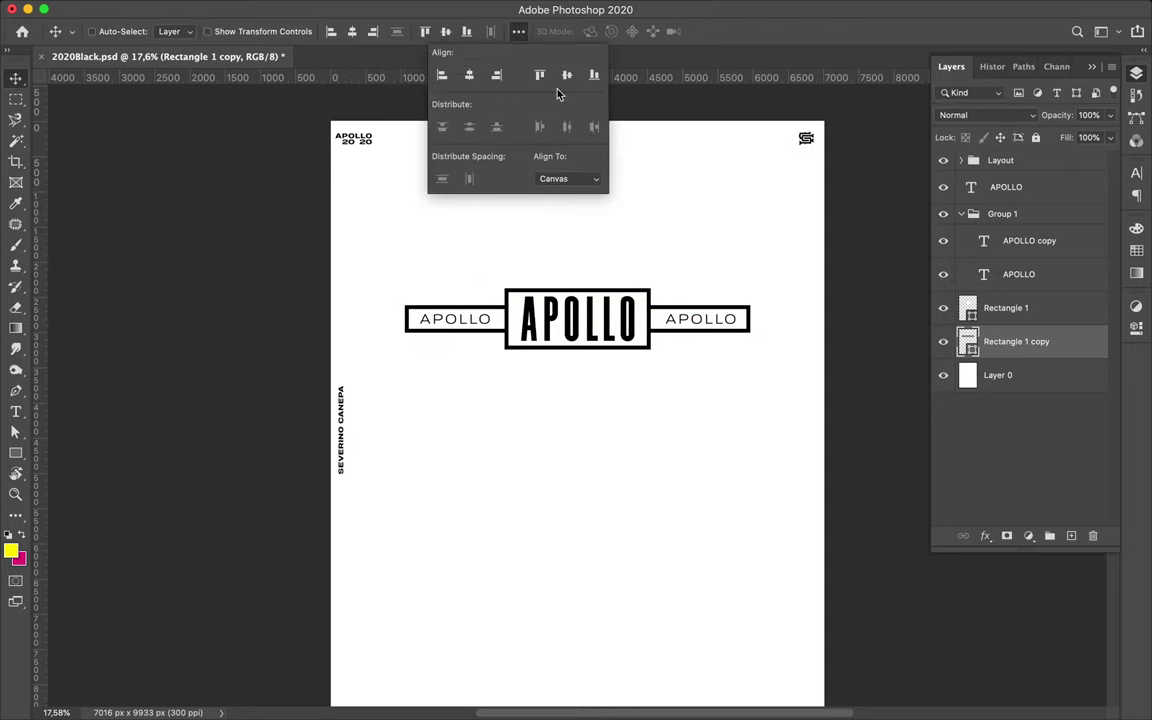
Select both small APOLLO text layers in Group 1.
click(1019, 274)
click(1002, 213)
click(1029, 240)
super+click(1060, 274)
super+click(1072, 231)
super+click(1072, 231)
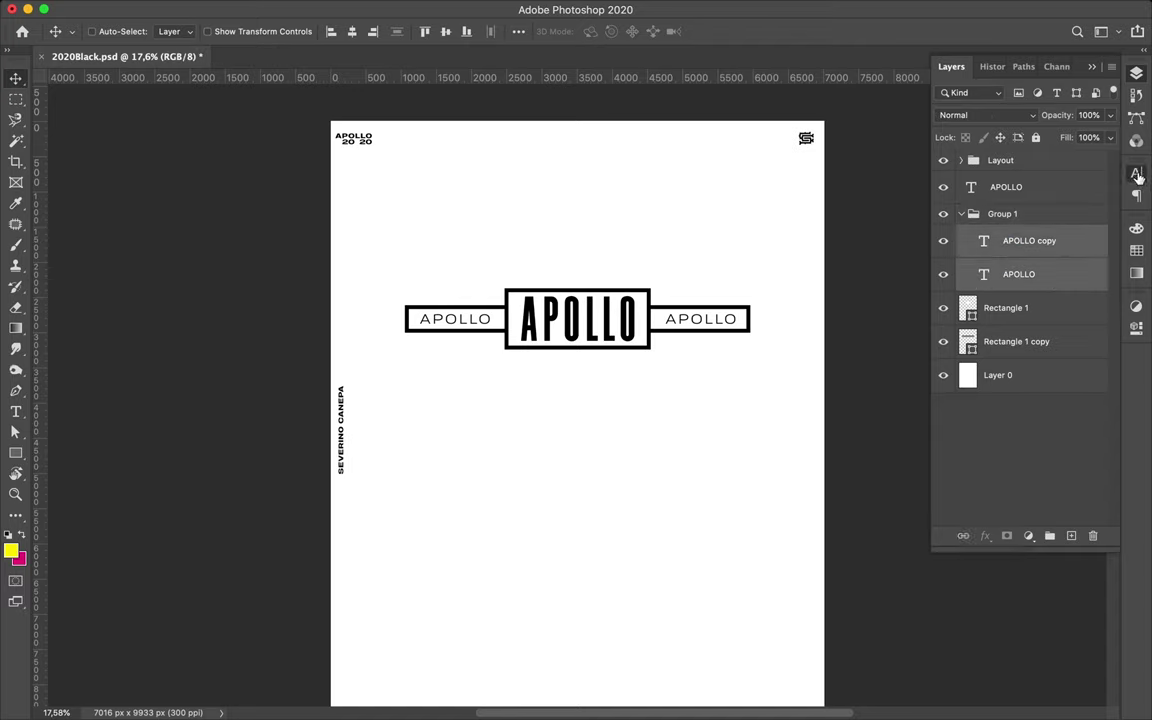
Set the font style of both small APOLLOs to Bold in the Character panel.
click(1136, 172)
text(Bold)
key(Return)
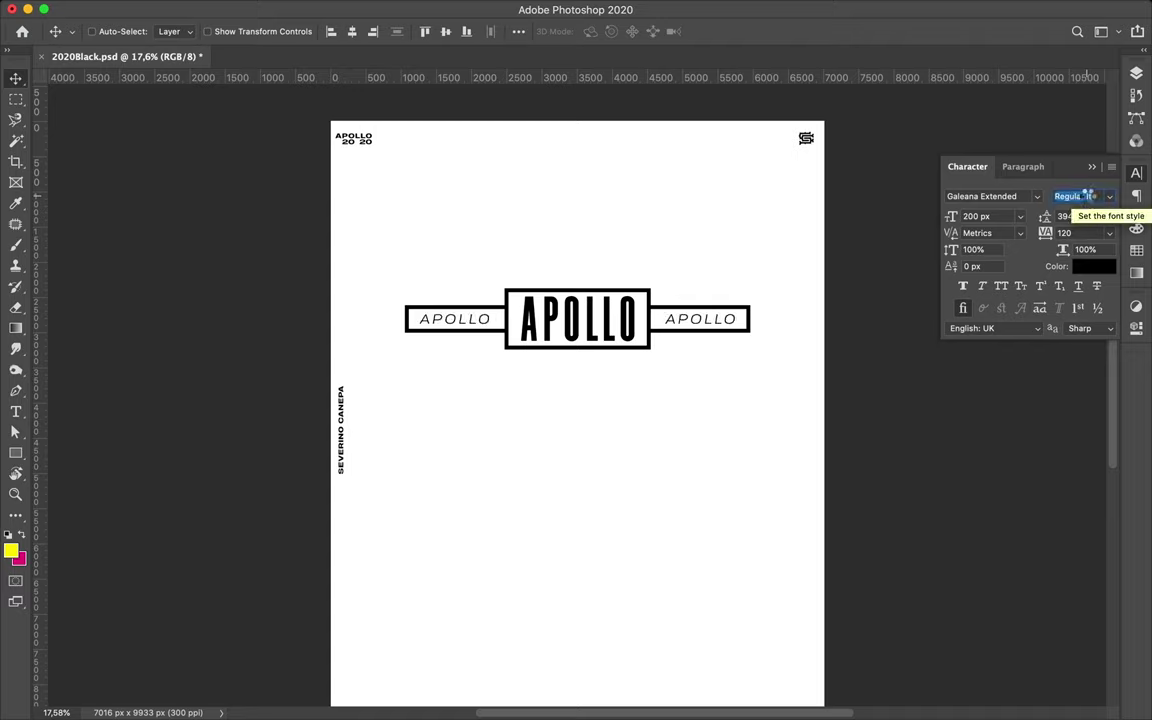
click(1108, 196)
click(1095, 249)
text(Bold)
key(Return)
click(1108, 196)
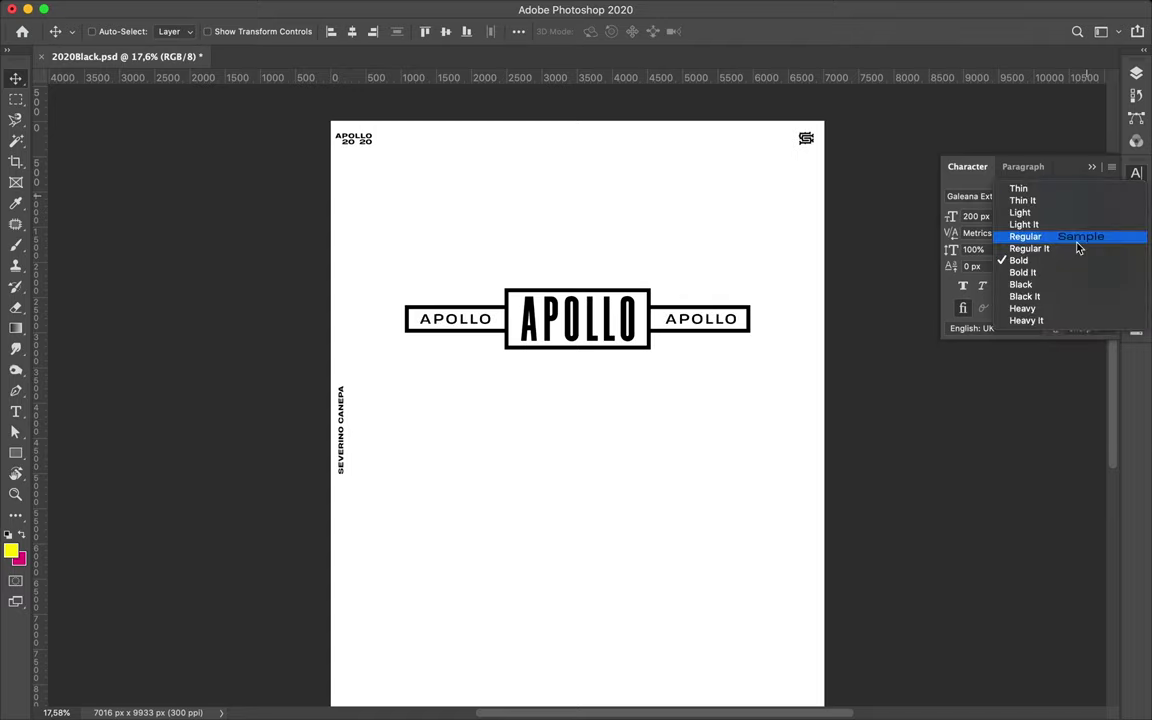
key(Escape)
click(1136, 73)
click(1002, 213)
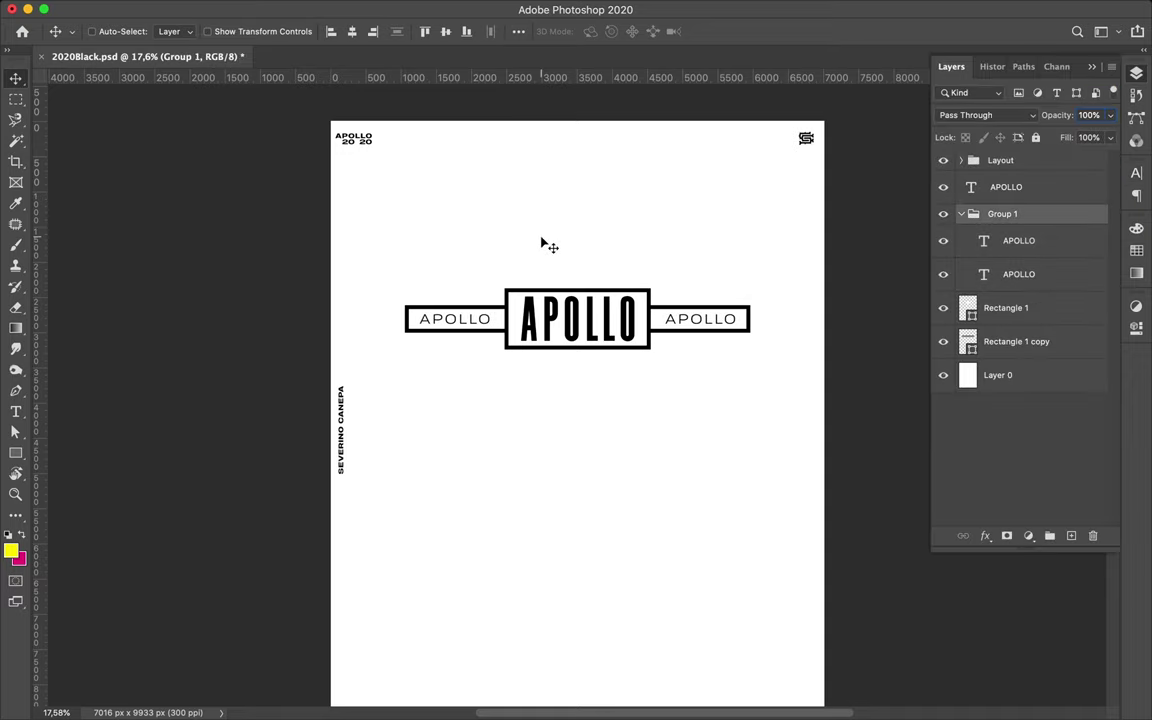
click(1100, 374)
Draw a wide rectangle band over the title area with the pastel purple-to-yellow gradient preset fill.
key(u)
drag(316, 264, 862, 372)
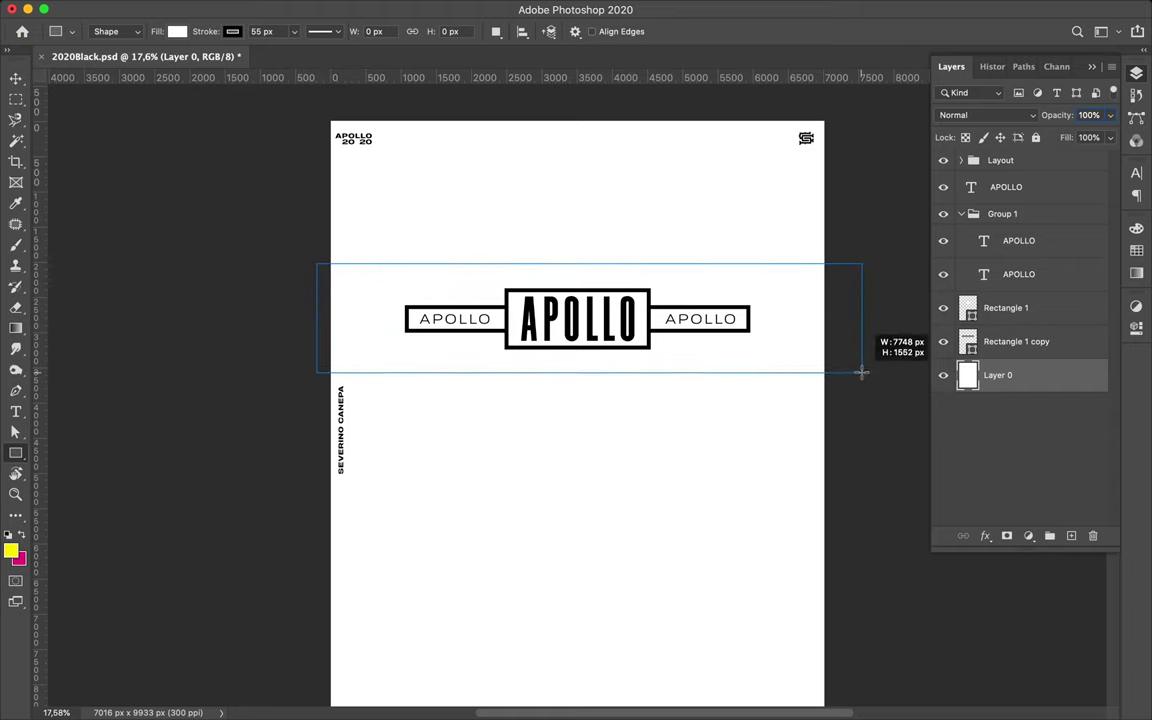
click(177, 31)
click(139, 62)
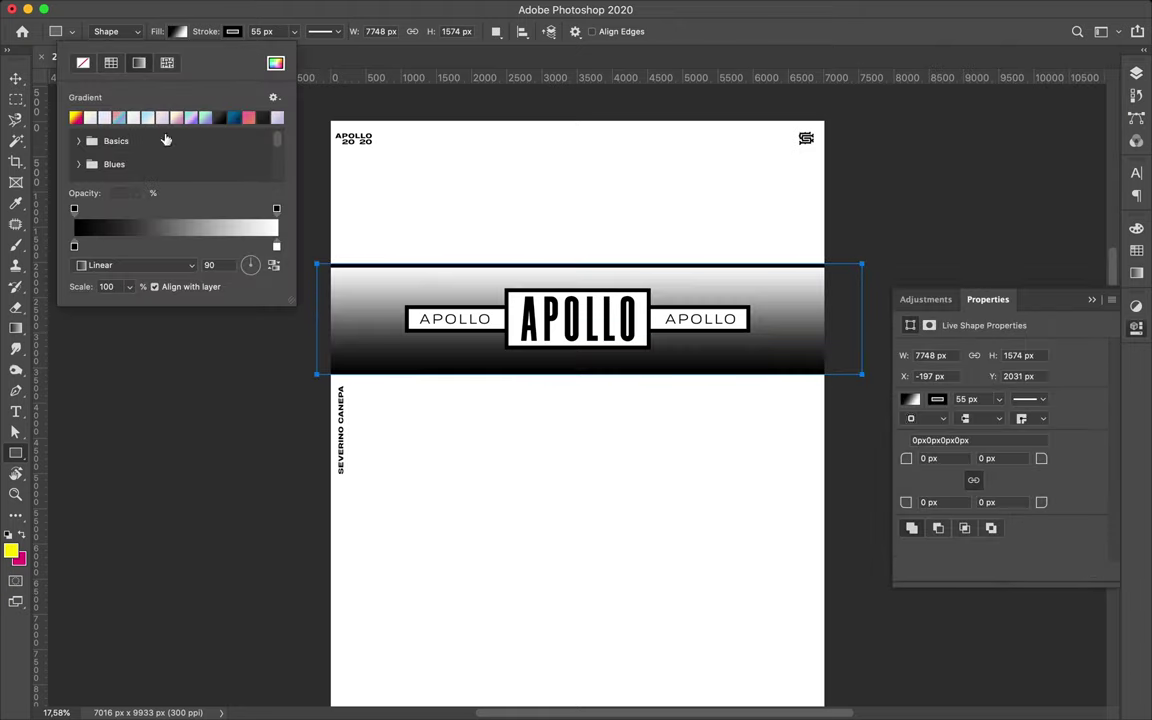
click(94, 117)
click(104, 117)
Stretch the band's right edge to the page edge (7390 × 1574 px), then select the small APOLLO text.
key(ctrl+t)
drag(861, 318, 837, 318)
key(Return)
scroll(798, 328, down, 2)
scroll(798, 328, down, 2)
scroll(798, 328, down, 5)
scroll(798, 328, up, 5)
scroll(798, 328, up, 2)
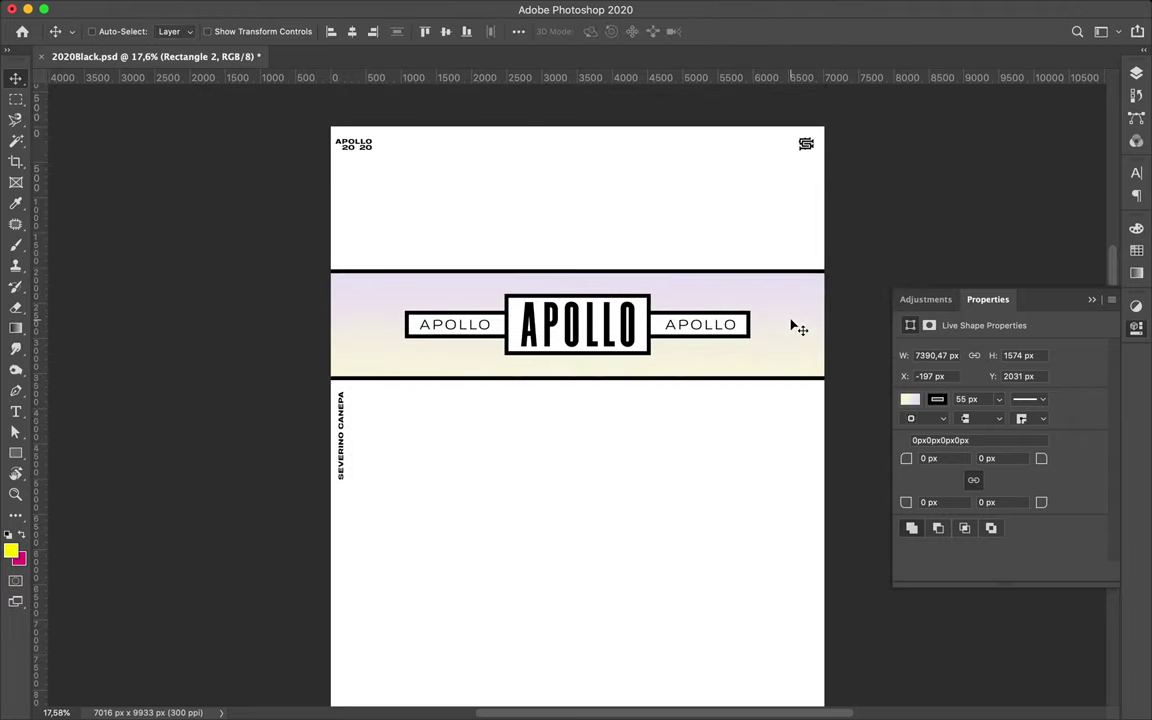
click(460, 328)
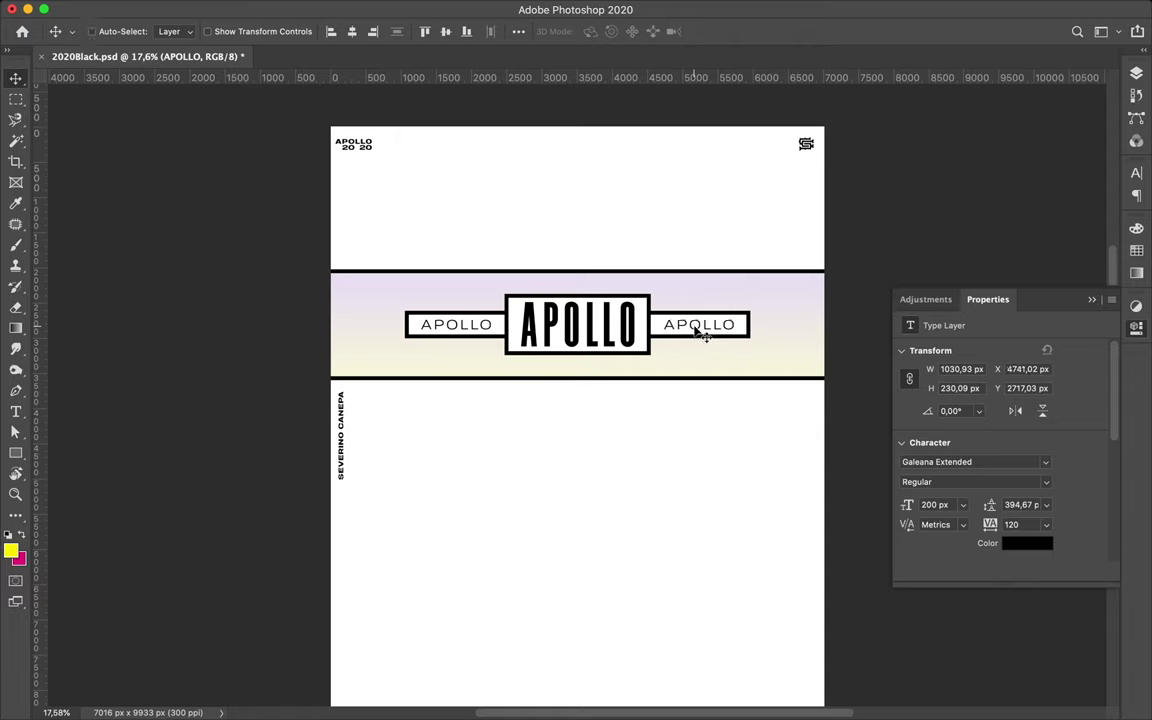
Alt-drag copies of the outlined square along the band's top edge to make eight.
key(u)
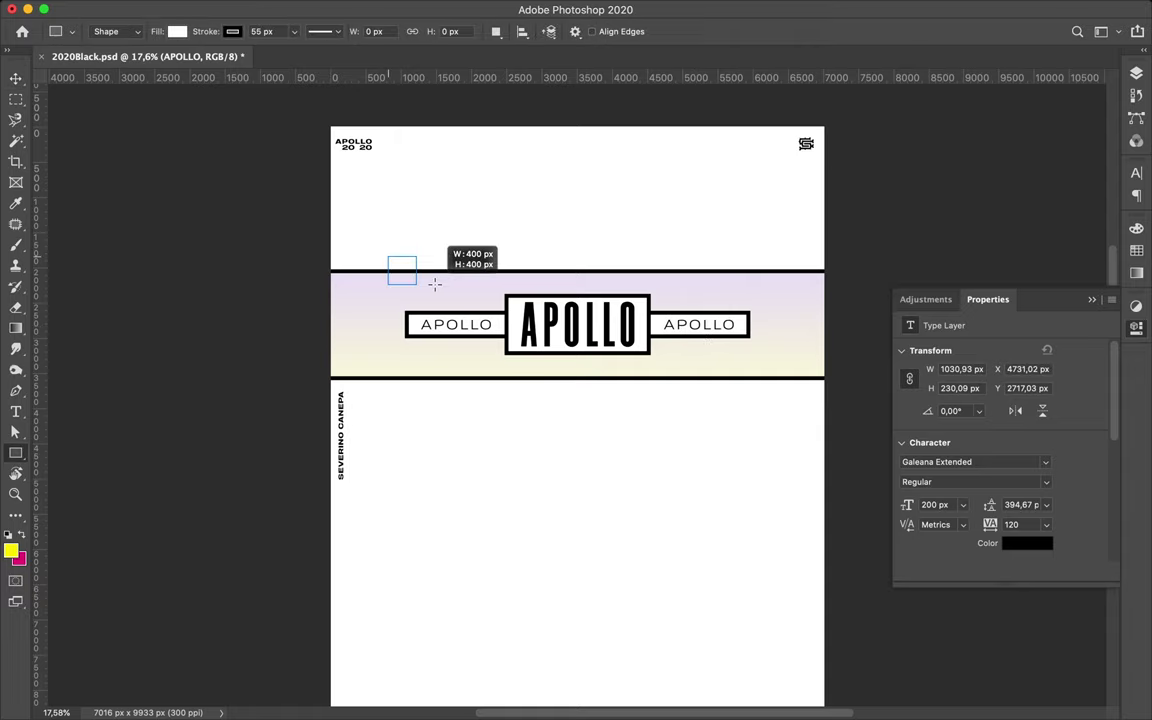
key(v)
mouse_move(434, 284)
mouse_down()
mouse_move(455, 270)
mouse_move(621, 273)
mouse_up()
drag(621, 273, 783, 273)
Group the eight squares, centre the row horizontally, and copy it to the band's bottom edge.
key(F7)
shift+click(1016, 392)
key(ctrl+g)
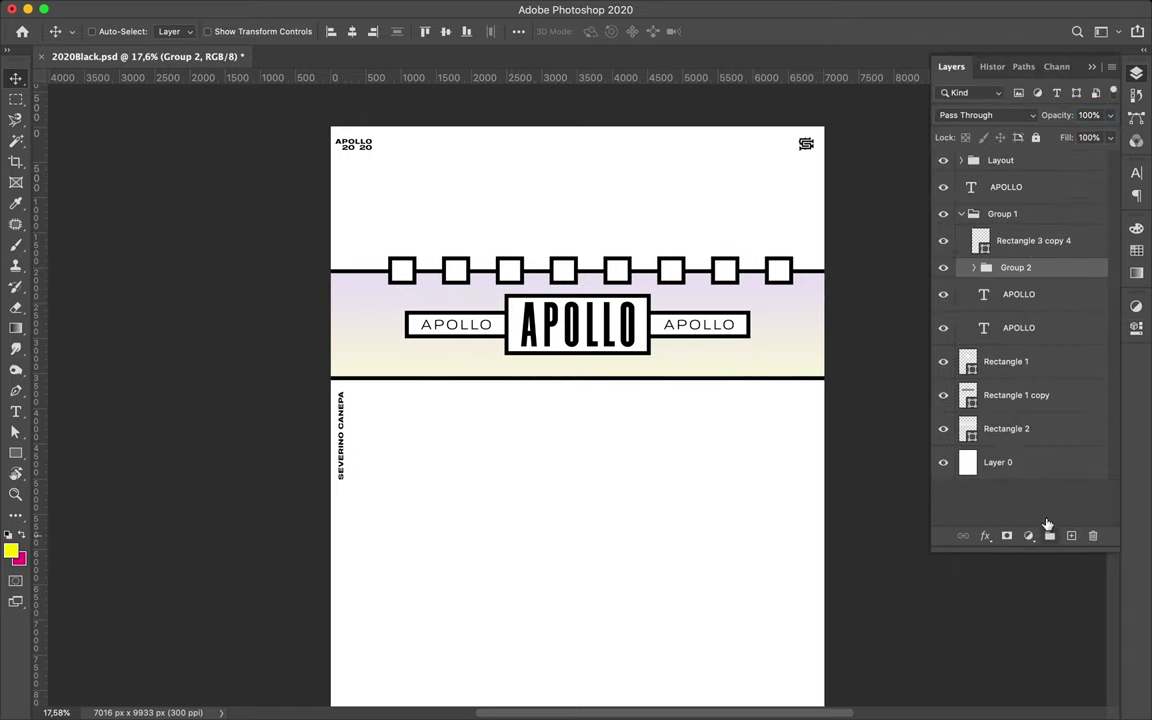
drag(1015, 234, 1010, 200)
click(353, 31)
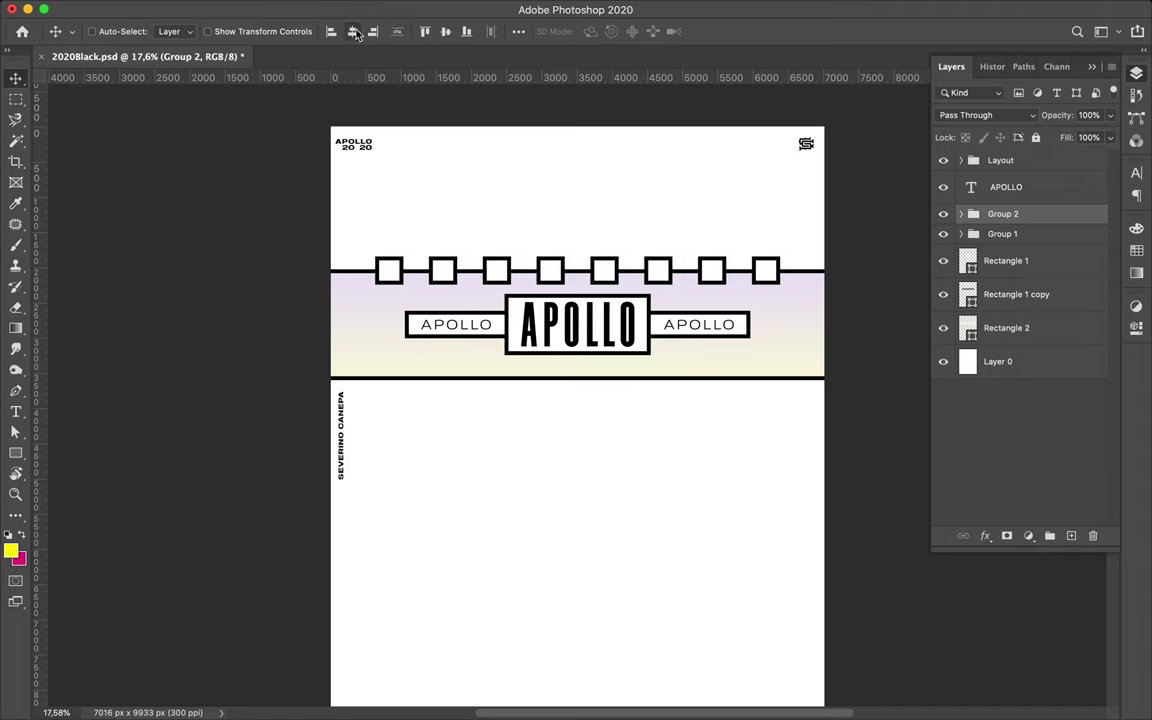
drag(556, 273, 556, 380)
scroll(576, 483, down, 3)
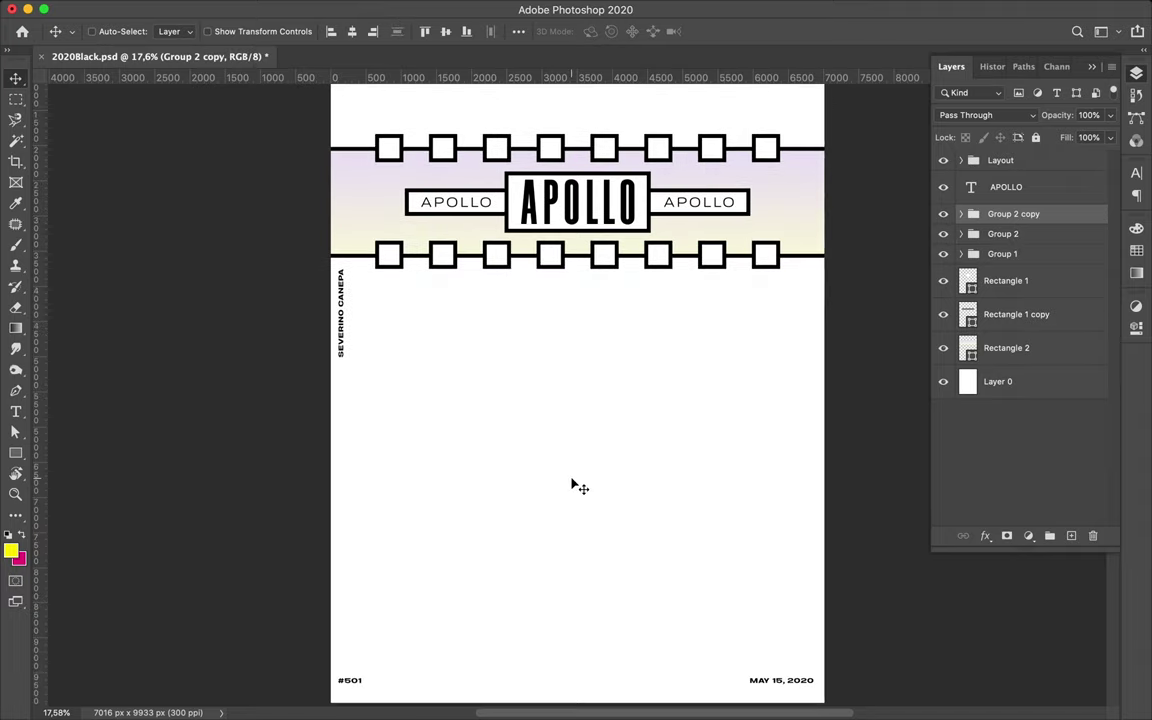
Draw a large outlined rectangle frame below the title band.
key(m)
key(u)
drag(376, 311, 778, 659)
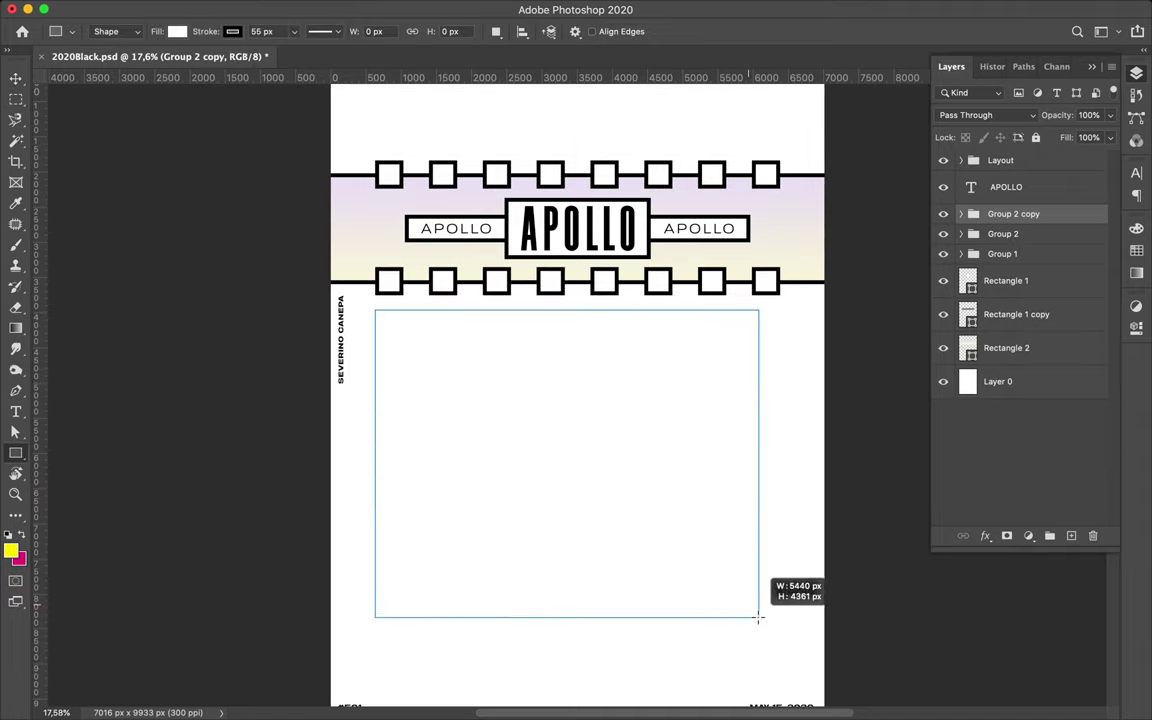
Copy the row of squares upward twice to add two more rows.
key(v)
scroll(714, 550, down, 3)
scroll(712, 553, down, 1)
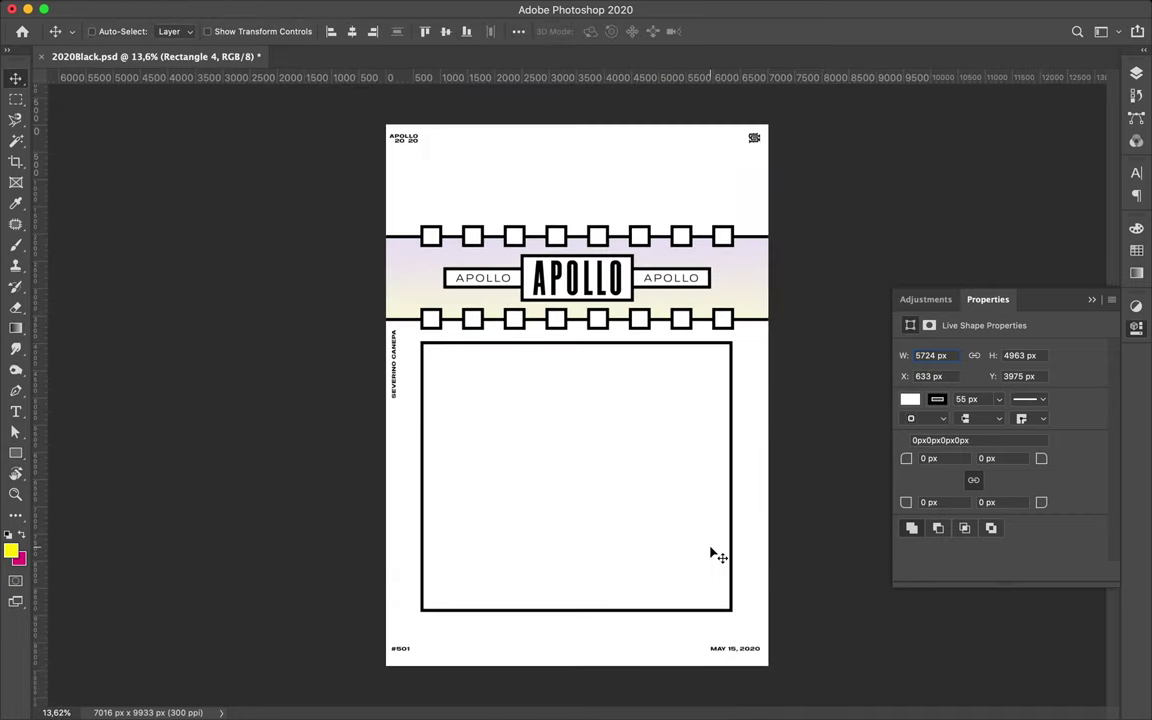
ctrl+click(443, 238)
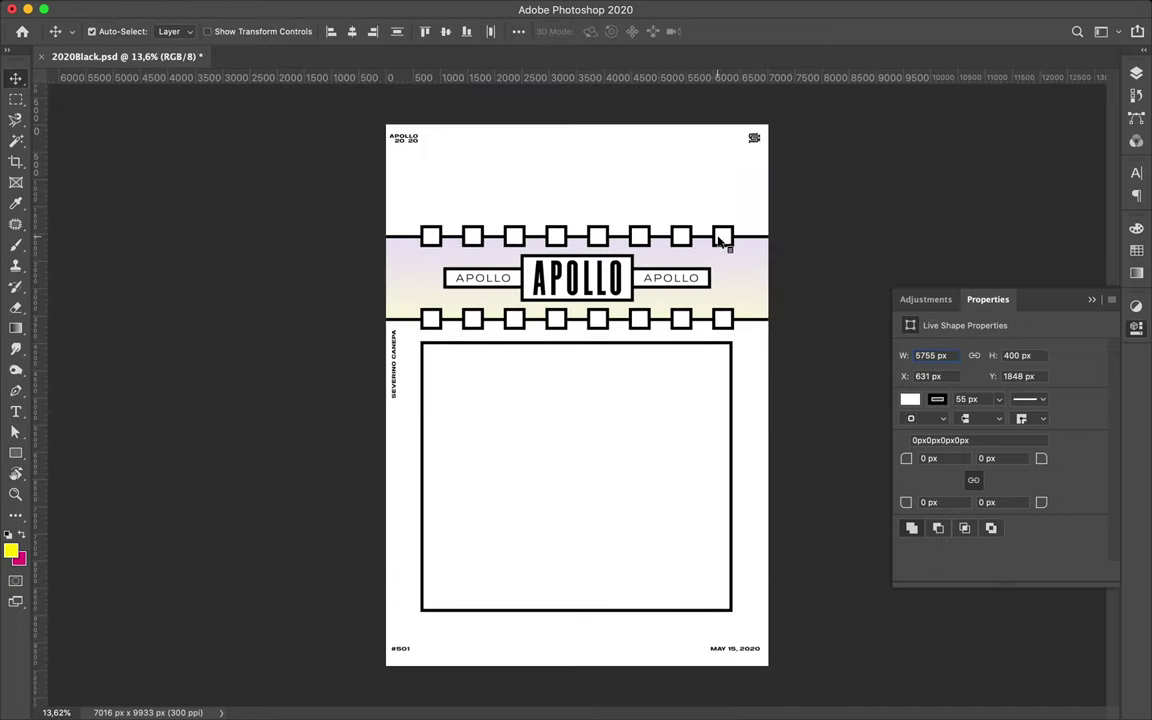
mouse_move(720, 240)
mouse_down()
mouse_move(720, 196)
mouse_move(684, 153)
mouse_up()
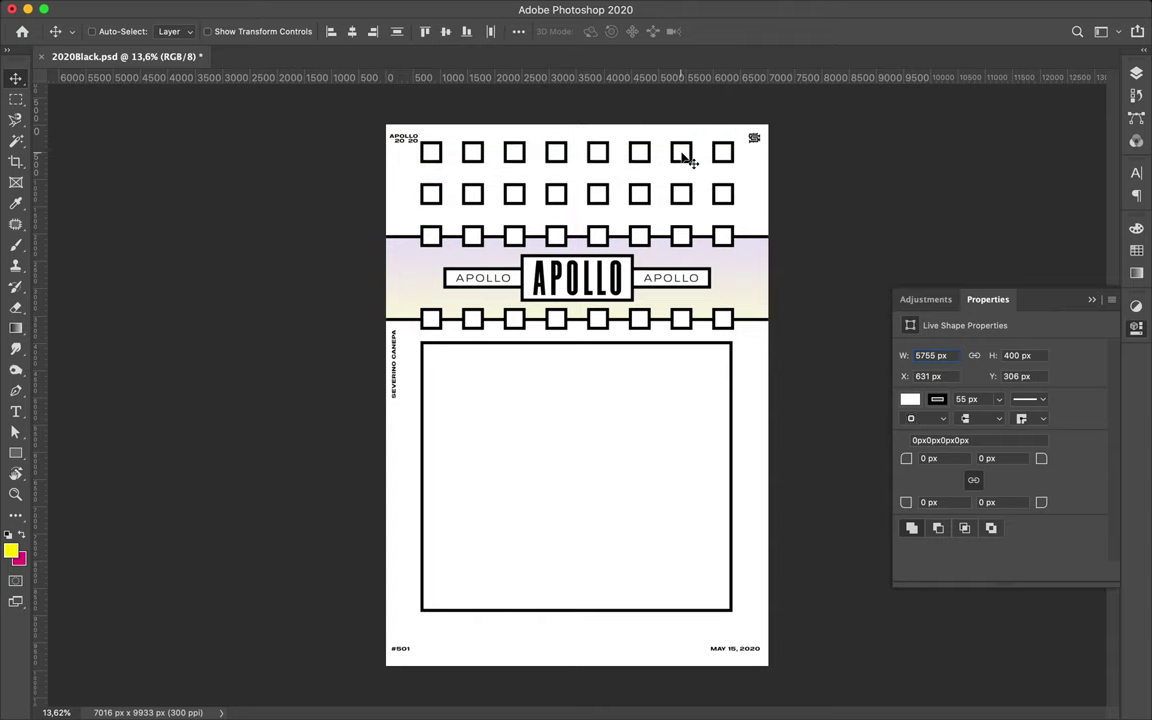
Draw an outlined circle near the top and move Ellipse 1 just above Layer 0.
right_click(15, 453)
click(90, 483)
drag(498, 140, 652, 294)
key(F7)
drag(1032, 298, 1012, 490)
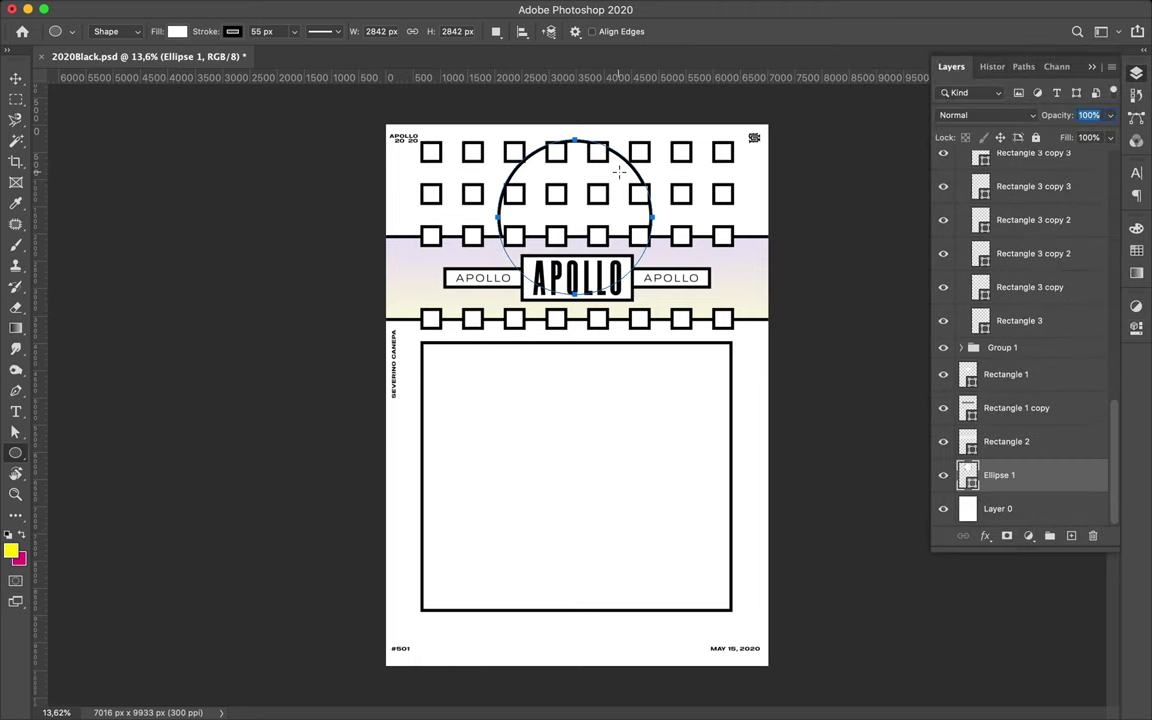
Move Ellipse 1 down, scale it to about 5751 px, and centre it horizontally.
click(15, 79)
drag(625, 160, 625, 210)
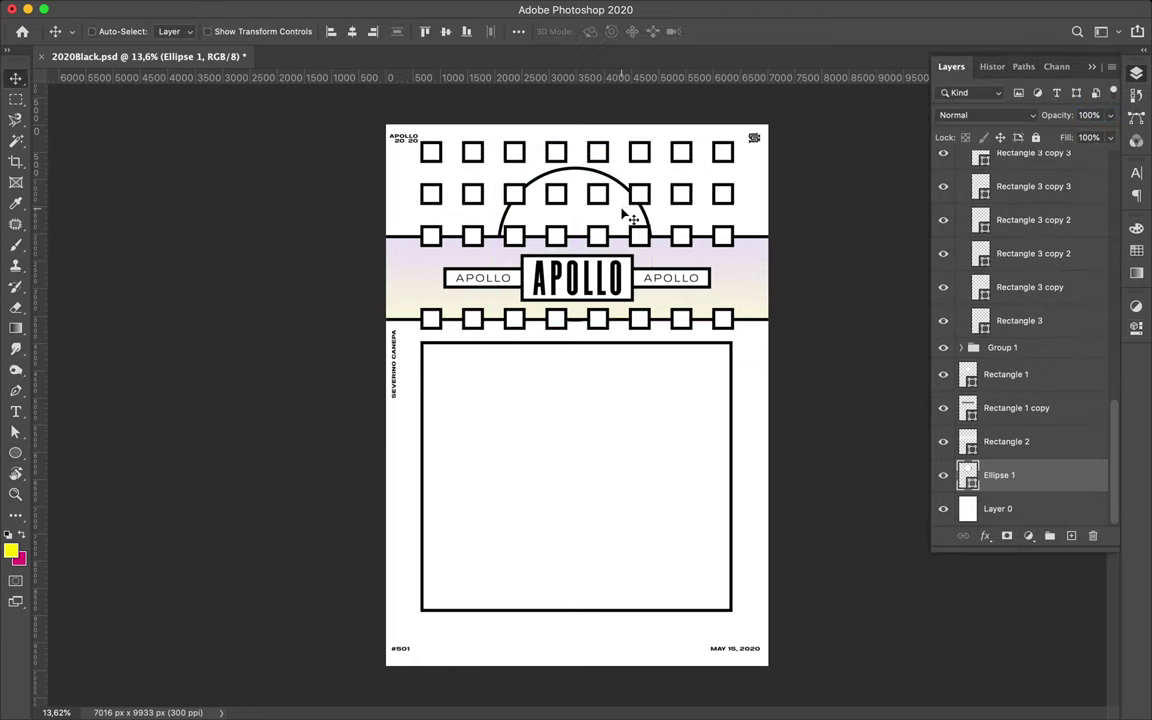
key(ctrl+t)
drag(575, 322, 574, 476)
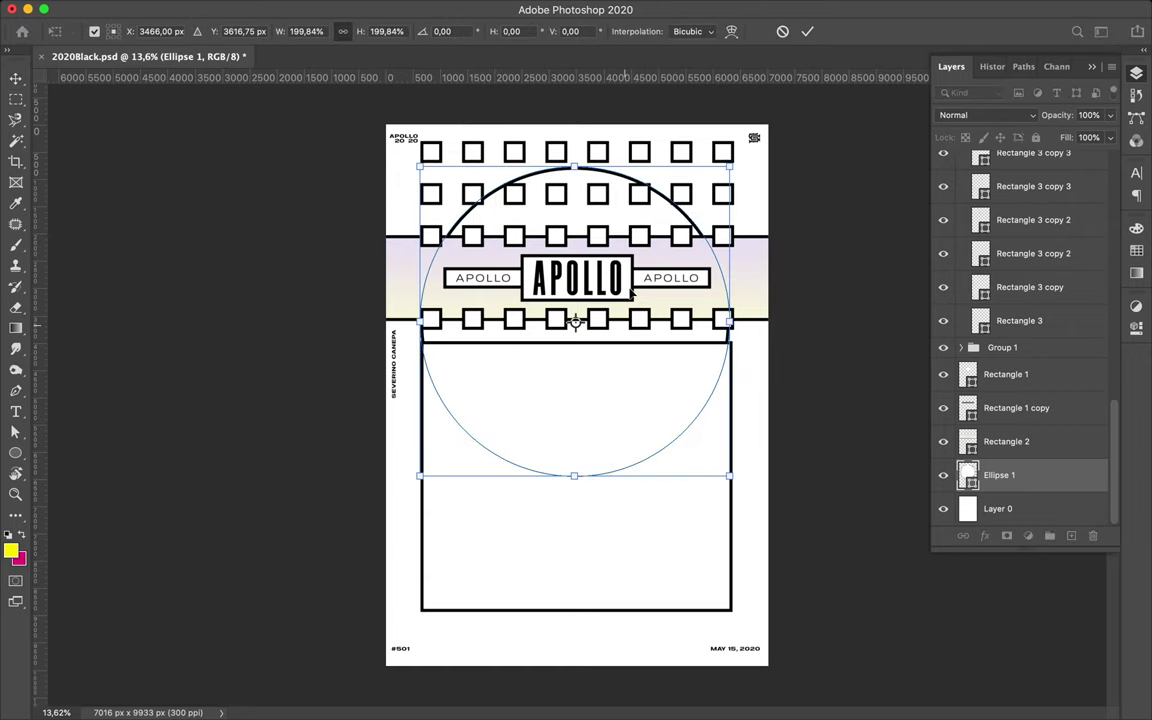
key(Return)
key(ctrl+t)
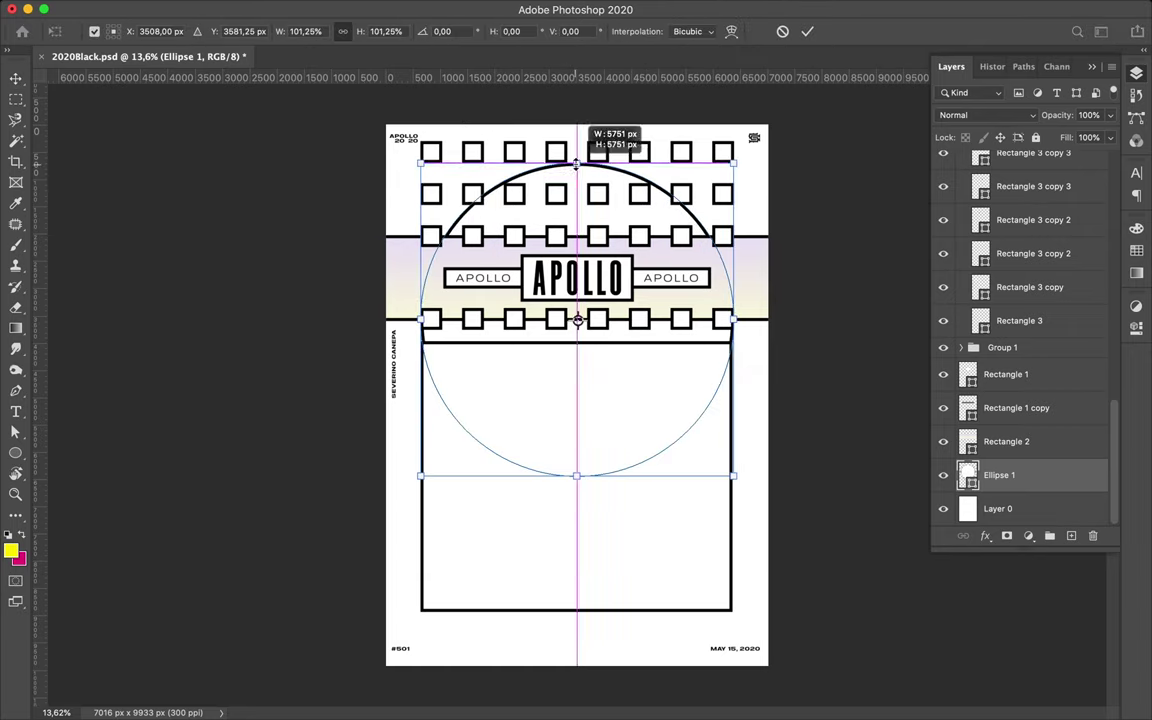
drag(577, 168, 580, 207)
key(Return)
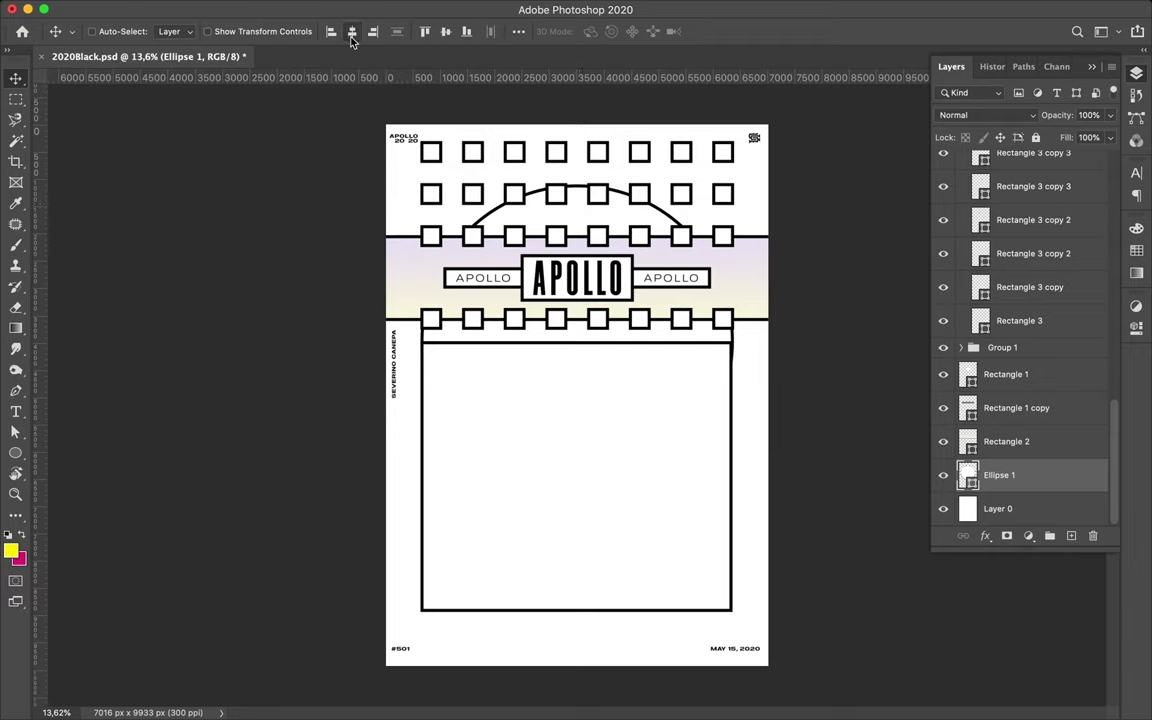
click(519, 32)
ctrl+click(597, 235)
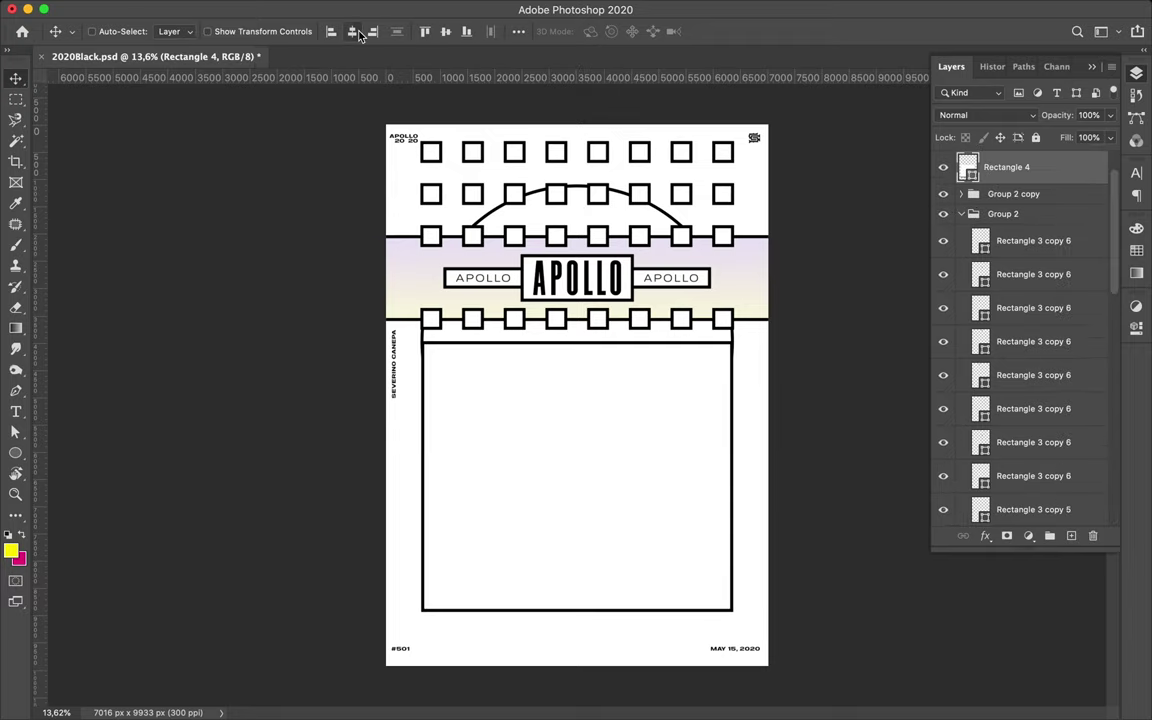
ctrl+click(585, 218)
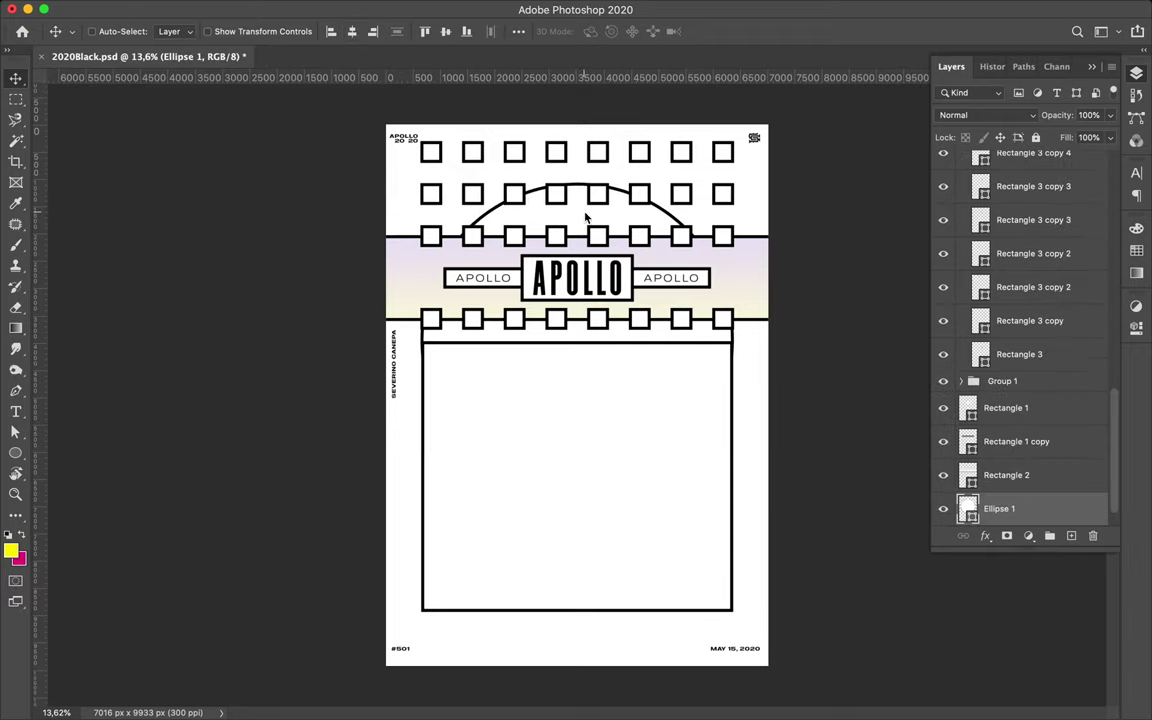
Duplicate the horizontal line into a narrow vertical bar placed below Ellipse 1 in layers.
key(m)
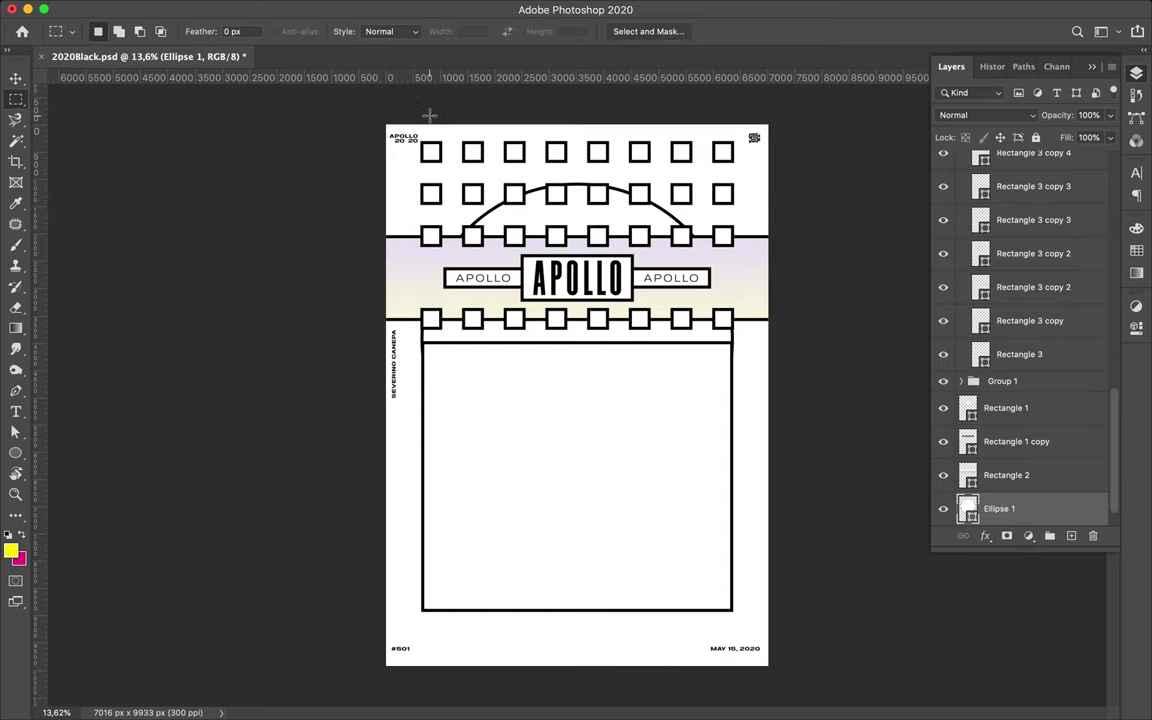
key(v)
click(406, 301)
key(ctrl+j)
key(ctrl+t)
drag(823, 149, 428, 155)
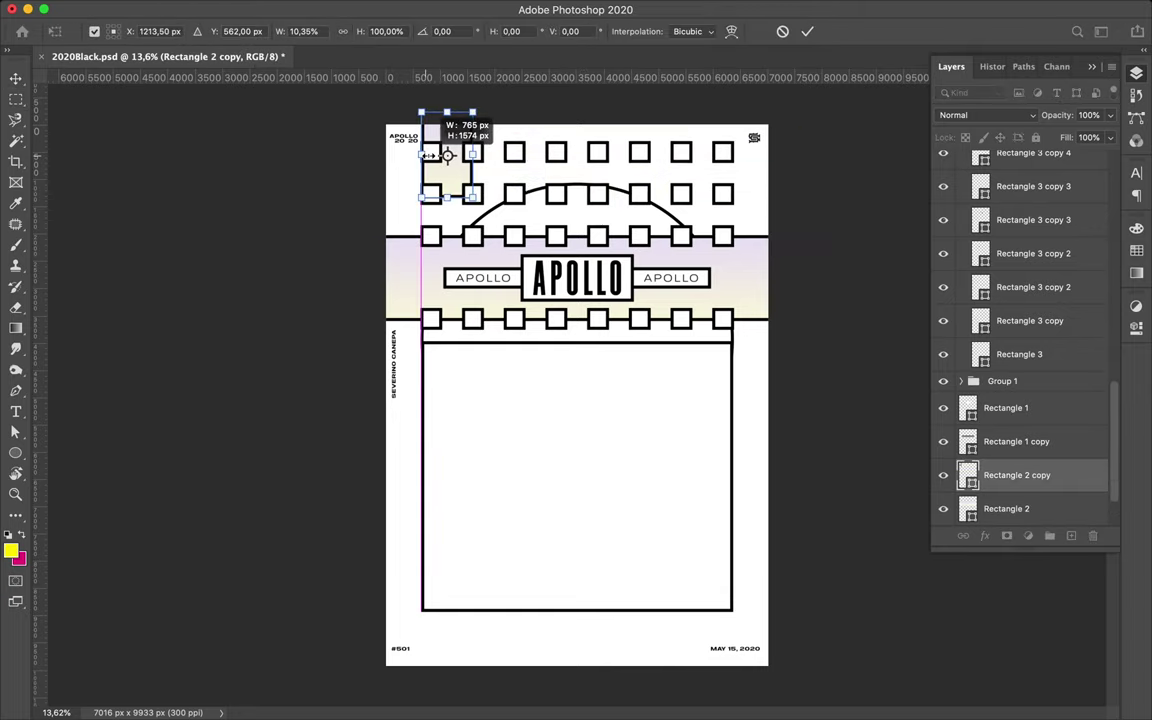
drag(447, 197, 450, 280)
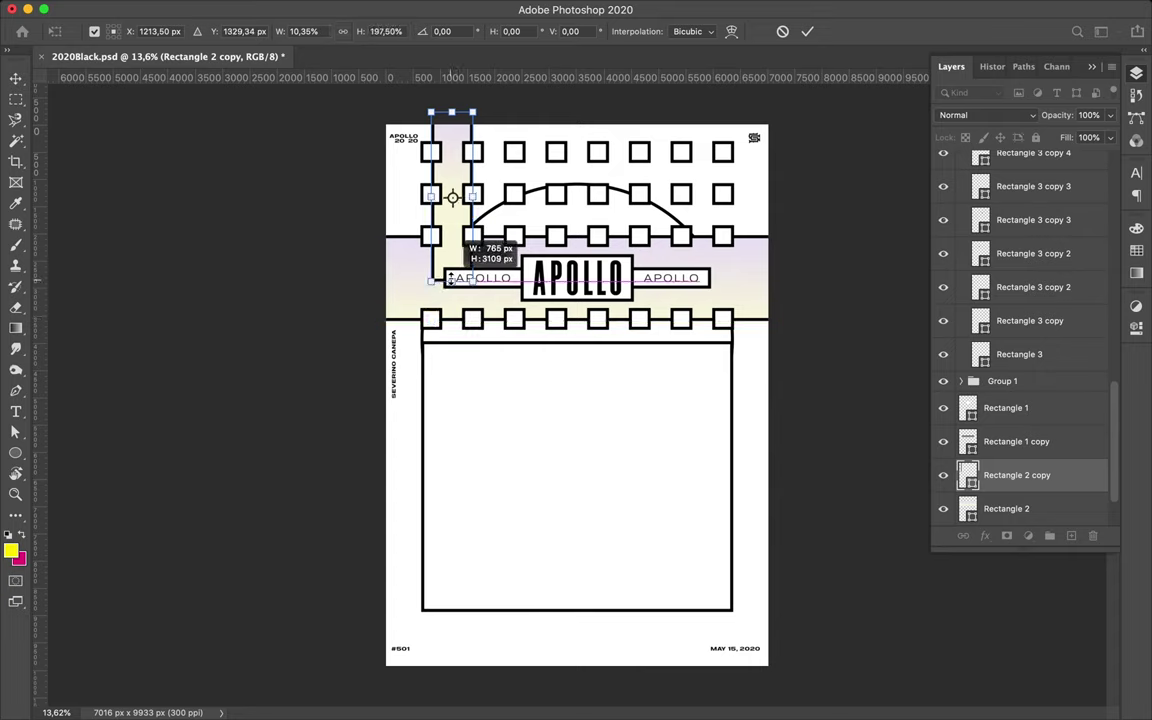
key(Return)
drag(1016, 475, 1016, 492)
Copy the vertical bar under the other columns of squares.
drag(468, 137, 698, 139)
drag(698, 139, 707, 145)
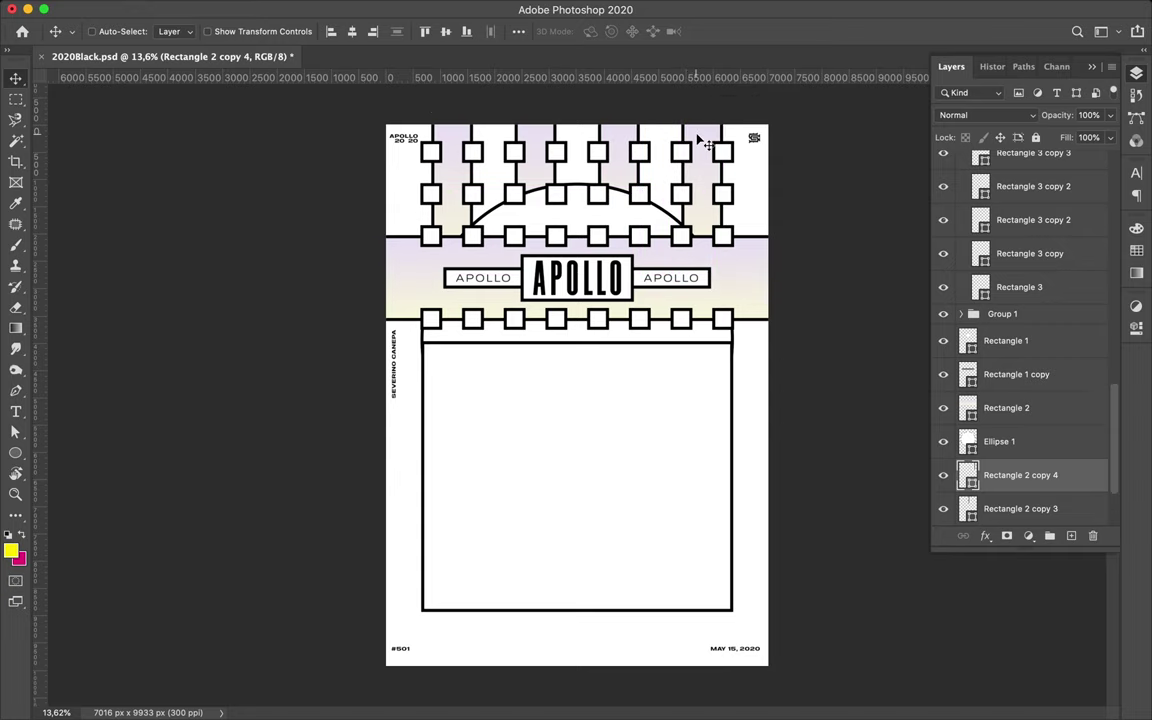
scroll(652, 262, down, 2)
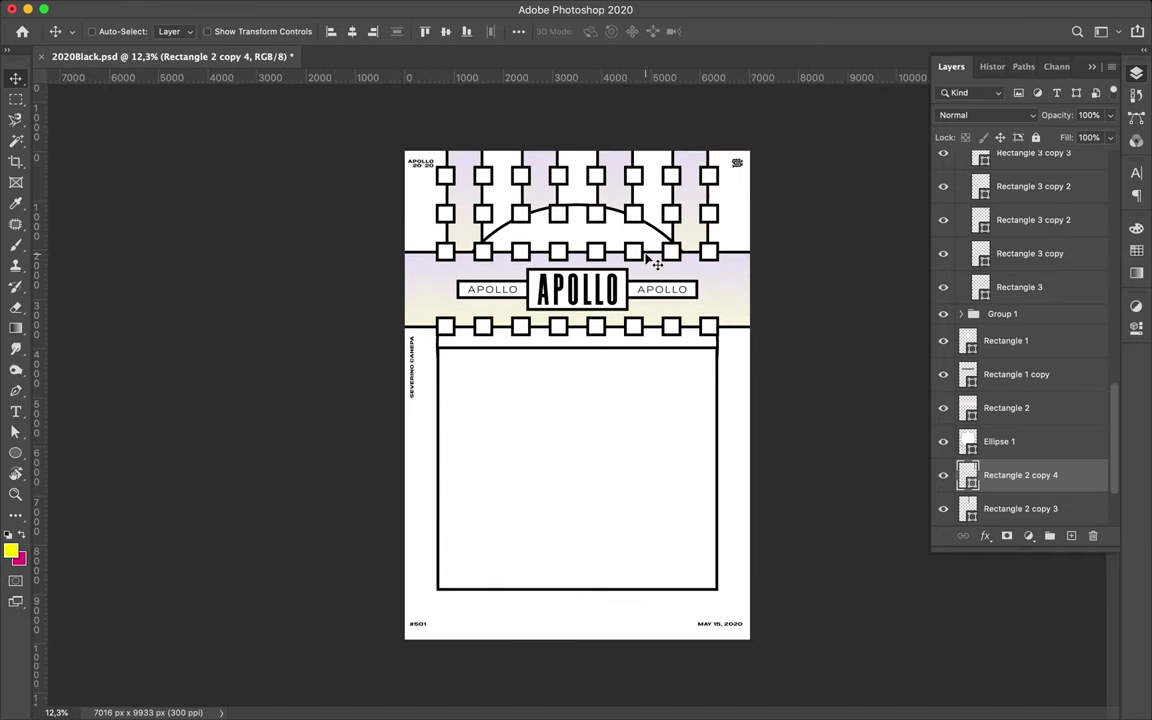
click(458, 421)
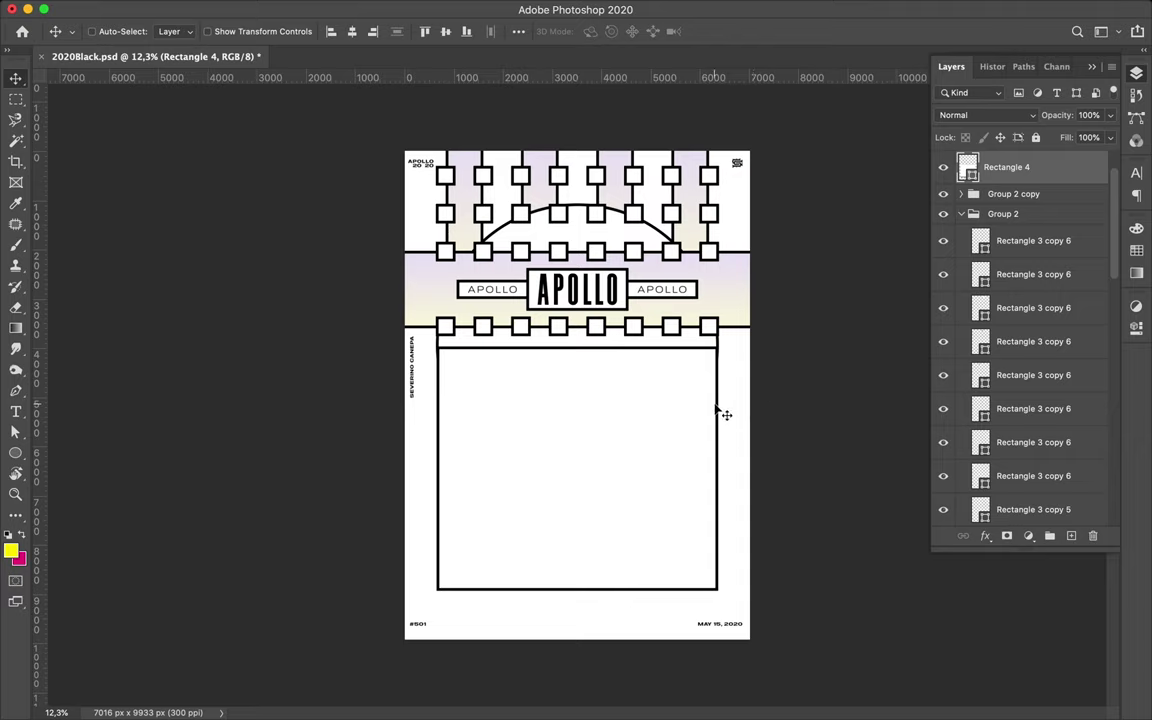
Delete the circle's lower anchors, leaving an open arch about 5638 × 2875 px ending at the band.
super+click(716, 412)
key(a)
key(p)
click(100, 434)
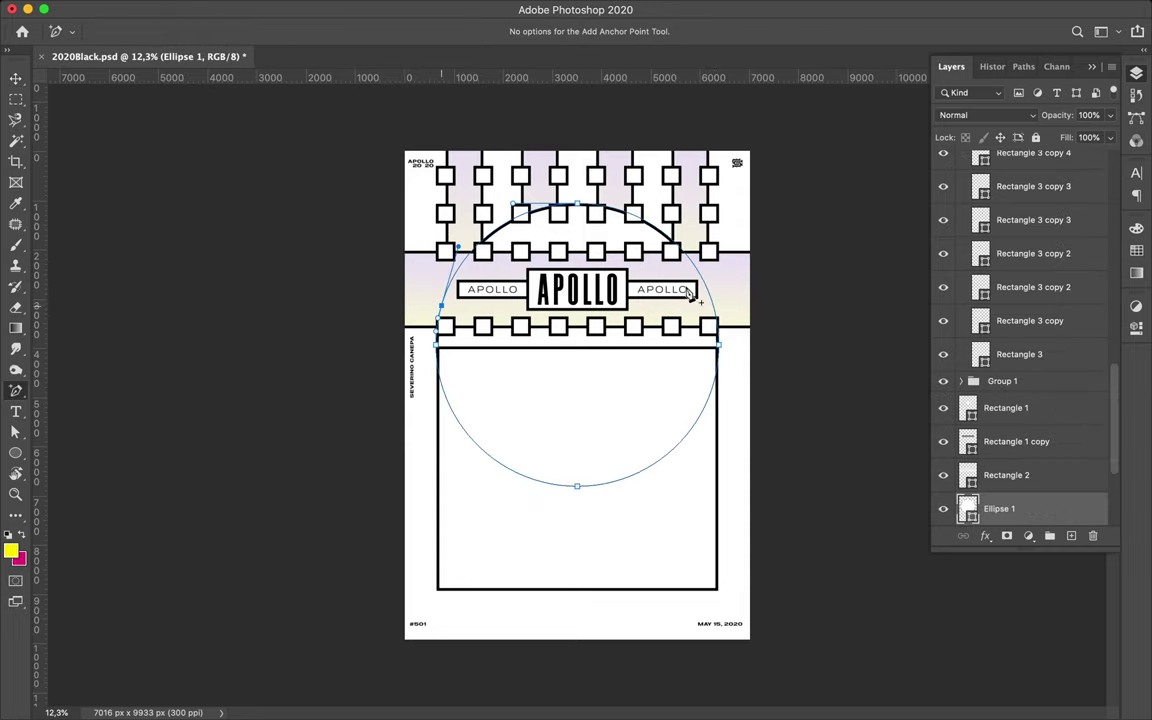
key(a)
key(Delete)
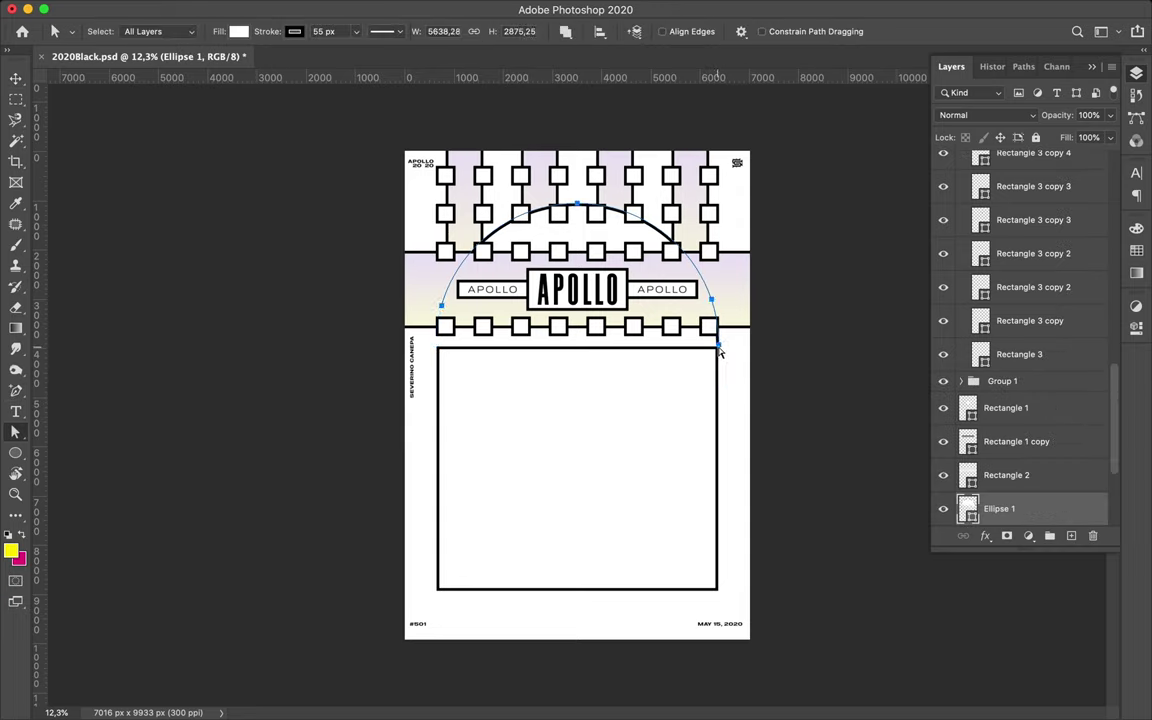
scroll(717, 350, up, 5)
click(596, 334)
key(Delete)
scroll(591, 343, down, 3)
scroll(591, 343, down, 2)
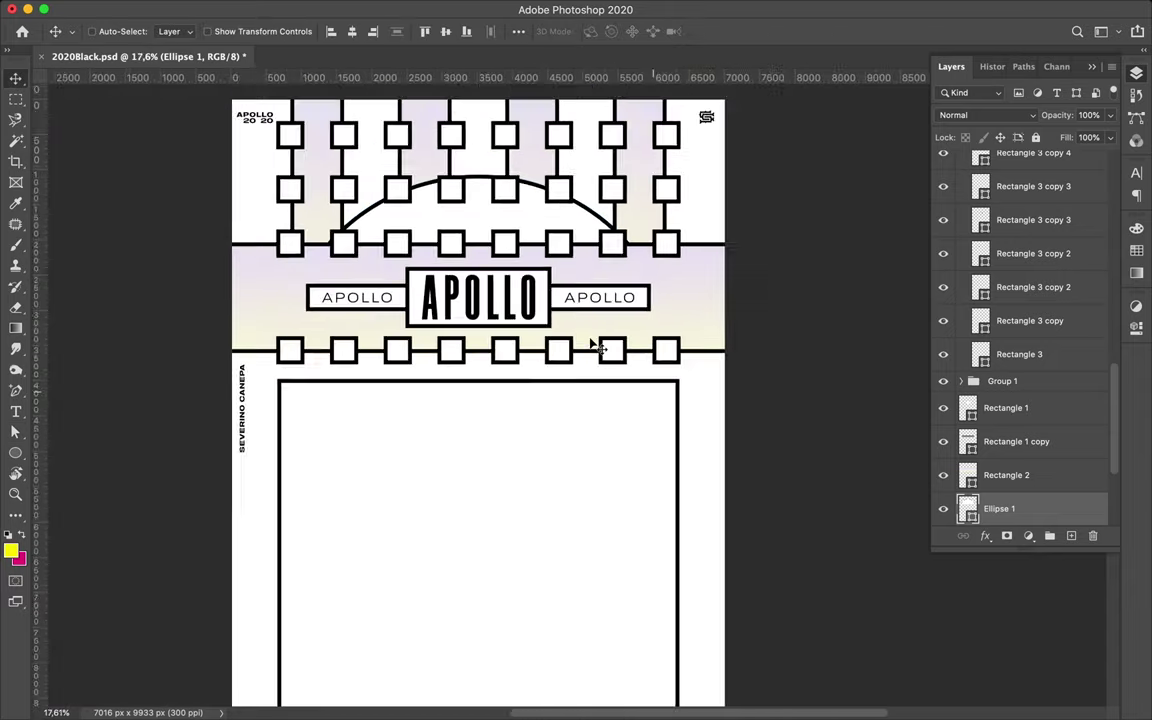
scroll(591, 340, down, 1)
Draw a circle in the frame with a lavender-to-yellow gradient fill, placing Ellipse 2 above the frame layer.
key(u)
drag(485, 461, 620, 583)
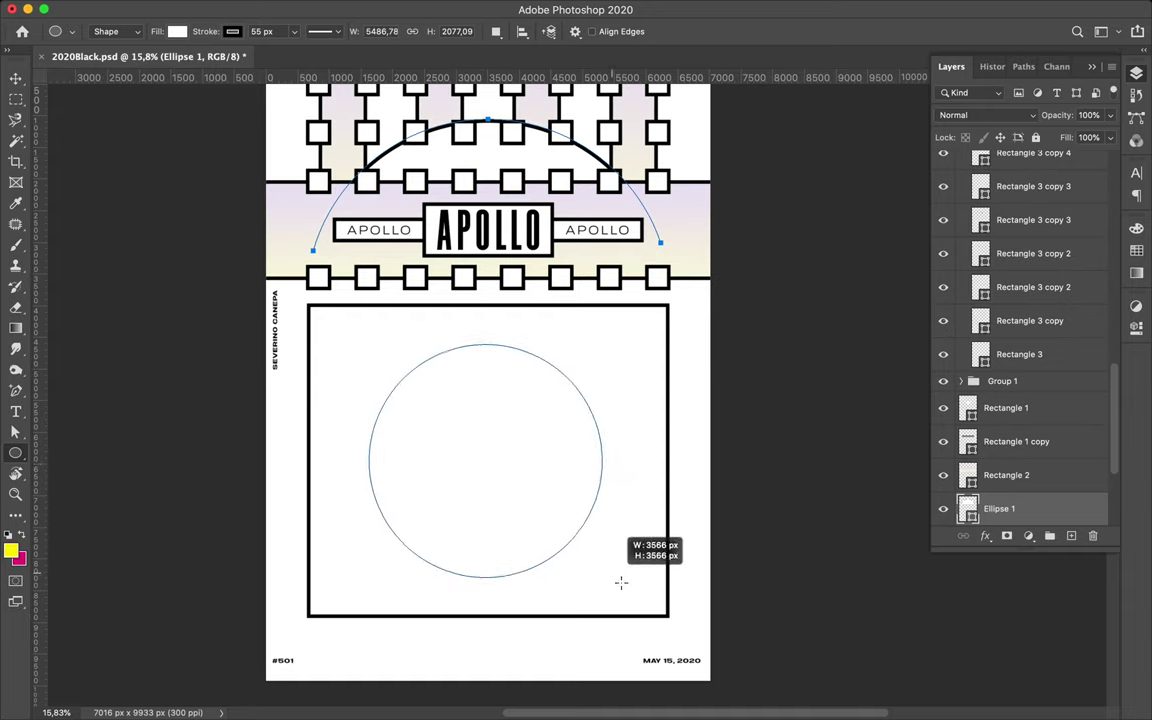
click(177, 31)
click(139, 62)
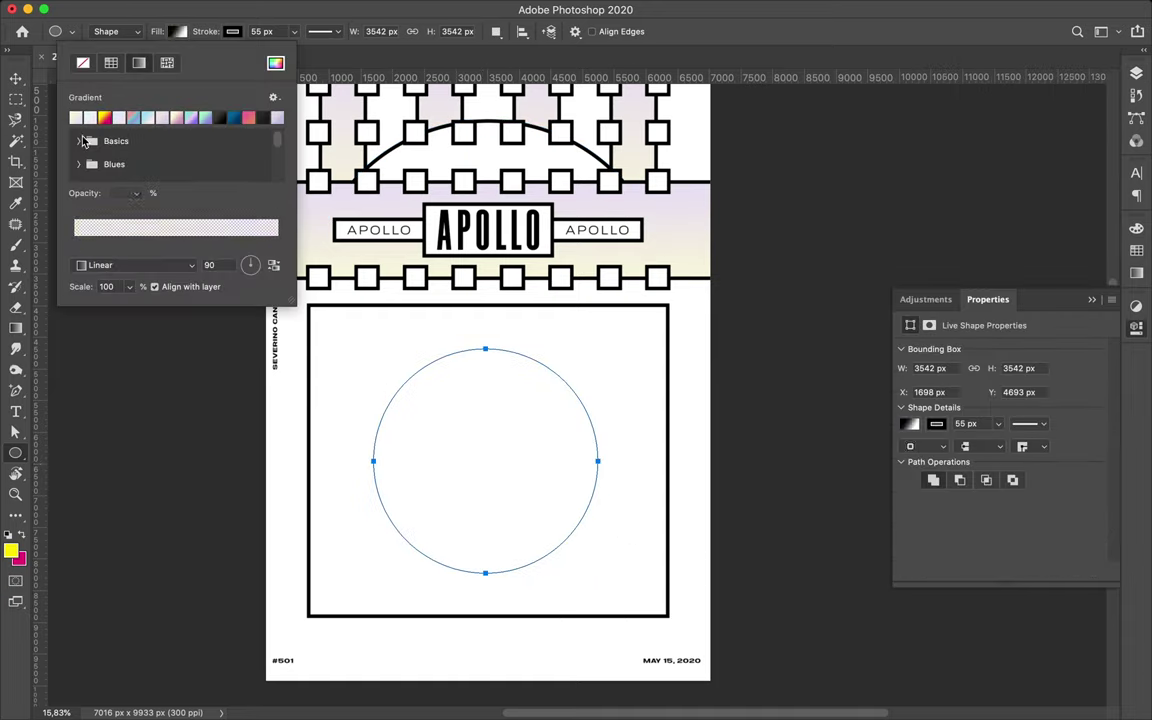
click(15, 77)
click(1136, 73)
mouse_move(1000, 408)
mouse_down()
mouse_move(992, 200)
mouse_move(1015, 220)
mouse_up()
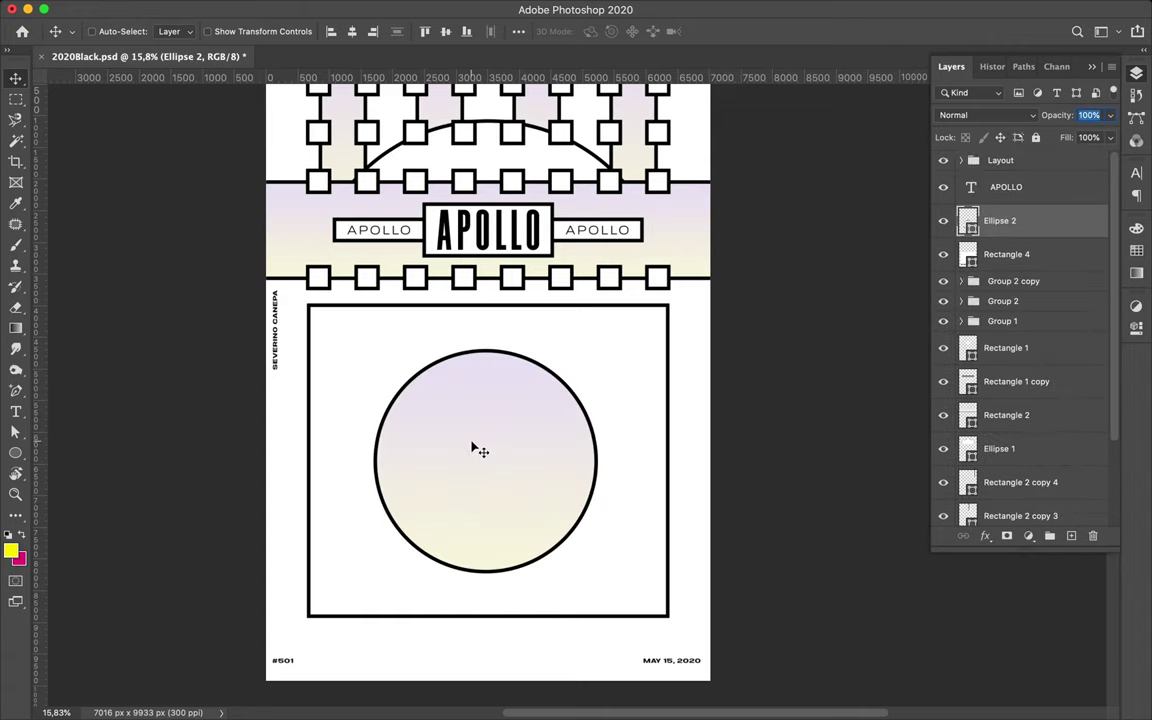
Copy two grid squares into the frame's top corners and centre the circle horizontally.
click(366, 277)
shift+click(609, 277)
drag(609, 277, 609, 348)
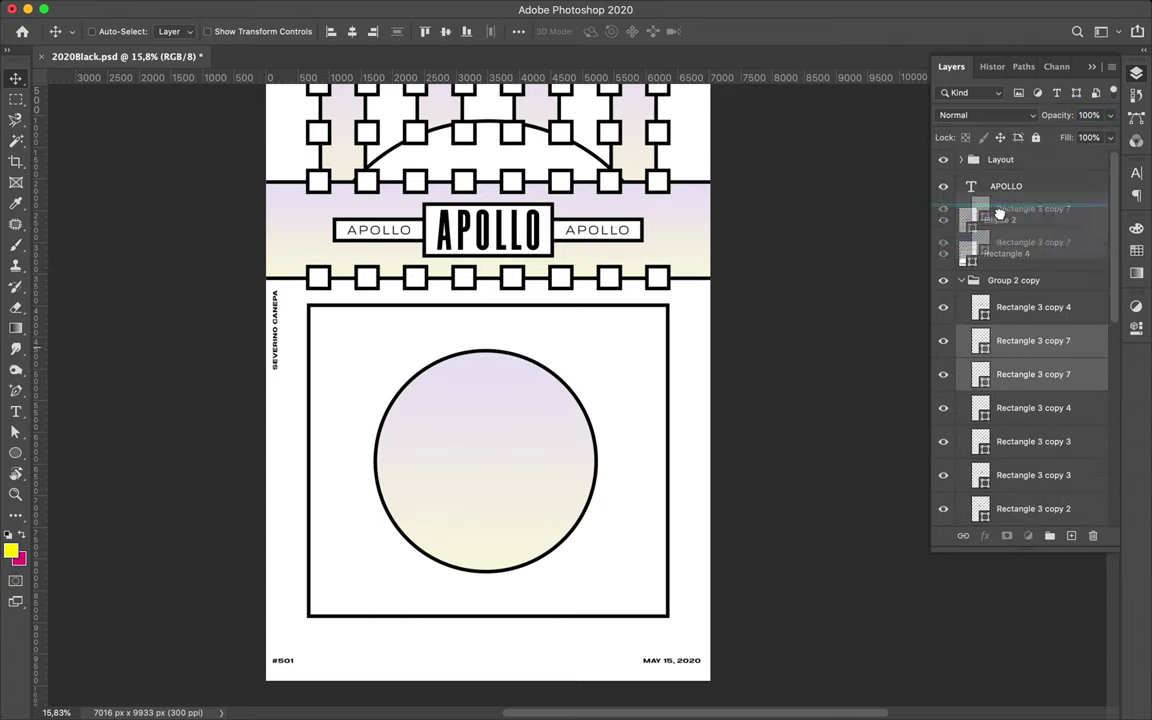
click(590, 412)
click(352, 31)
Copy the two corner squares down into the frame's bottom corners.
click(609, 348)
shift+click(366, 348)
drag(366, 348, 372, 577)
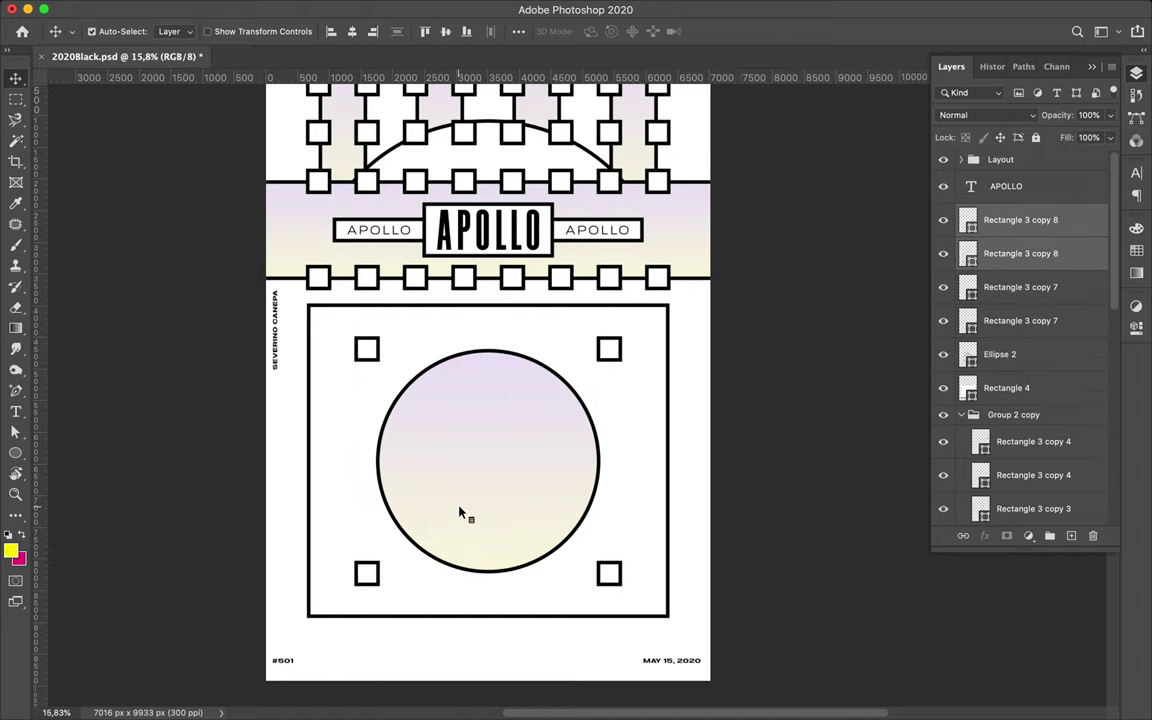
scroll(630, 411, down, 2)
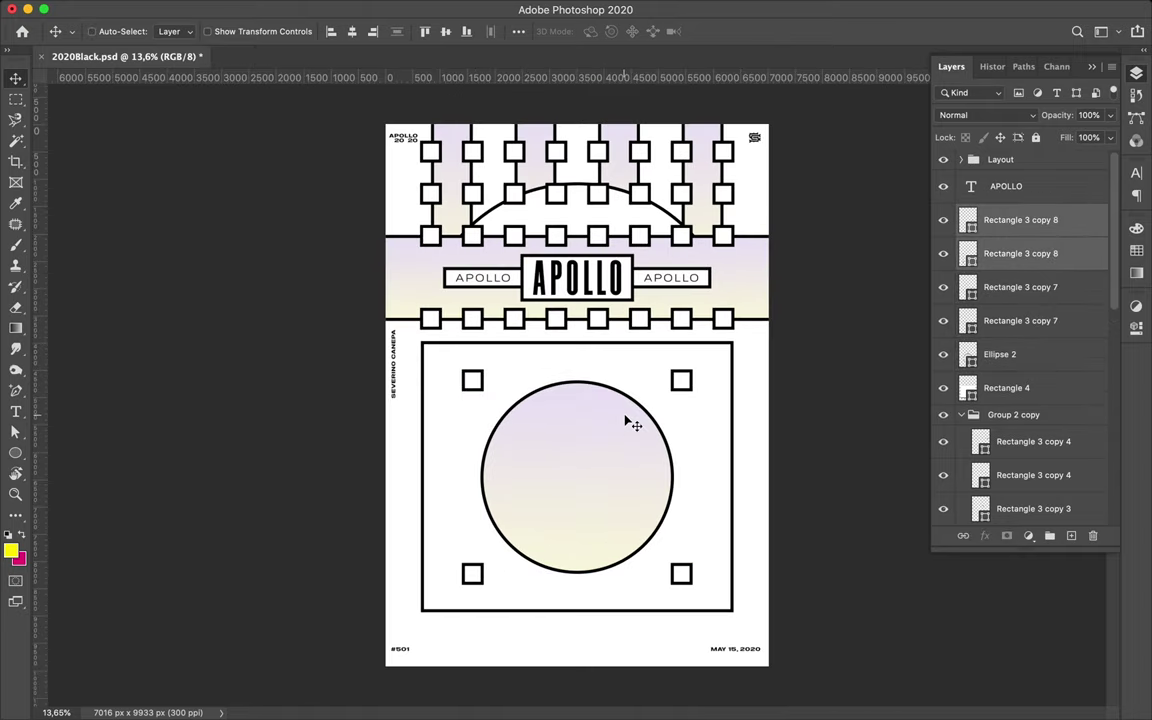
Copy the row of squares below the title band down to the poster's bottom edge and save.
super+click(430, 318)
super+click(472, 318)
shift+super+click(514, 318)
shift+super+click(556, 318)
shift+super+click(597, 318)
shift+super+click(639, 318)
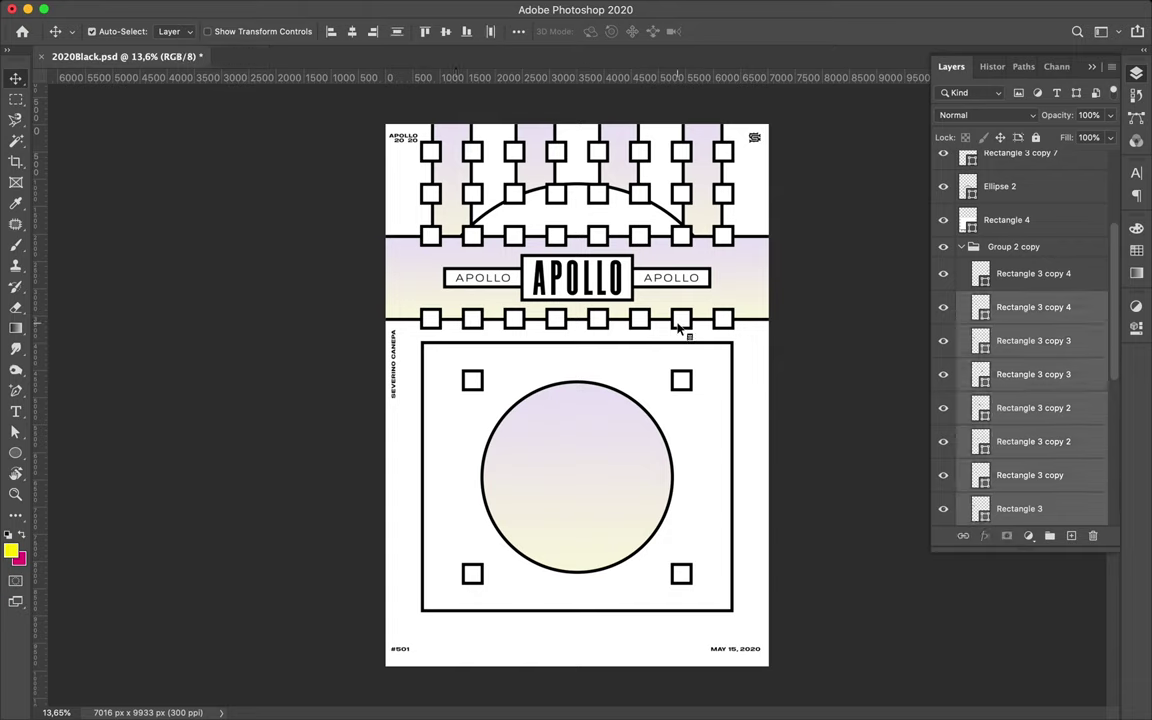
drag(678, 325, 678, 637)
key(super+s)
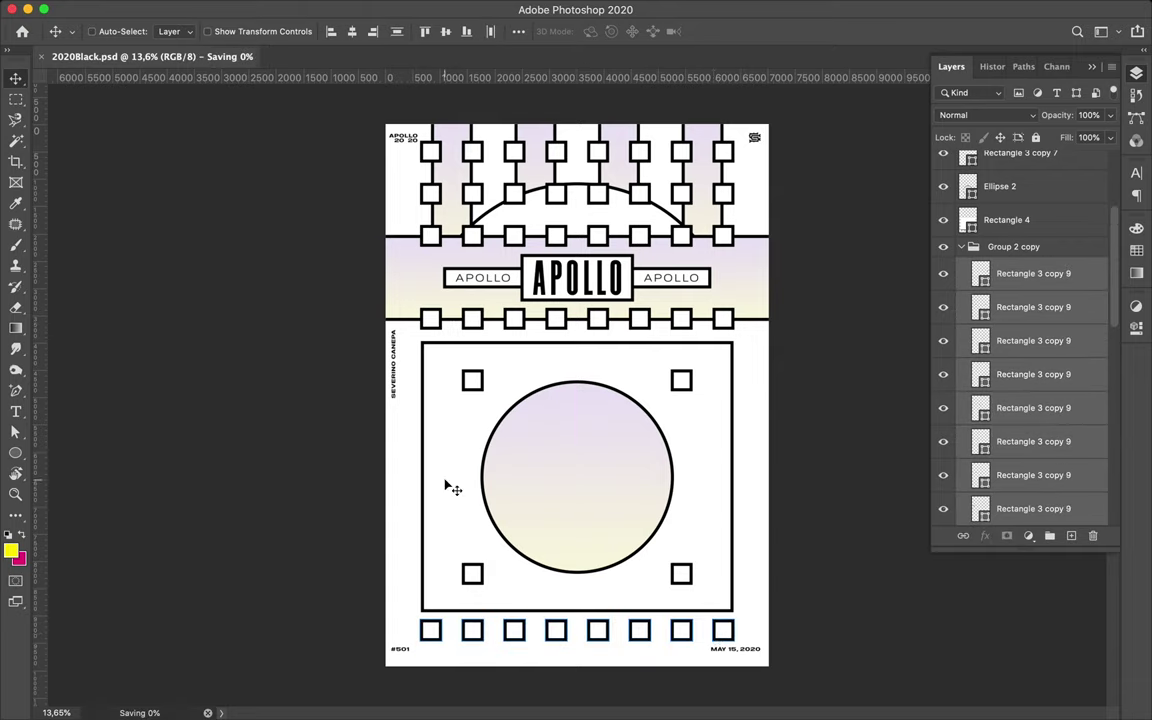
Duplicate the large frame rectangle and shrink the copy behind the circle.
super+click(540, 437)
super+click(458, 447)
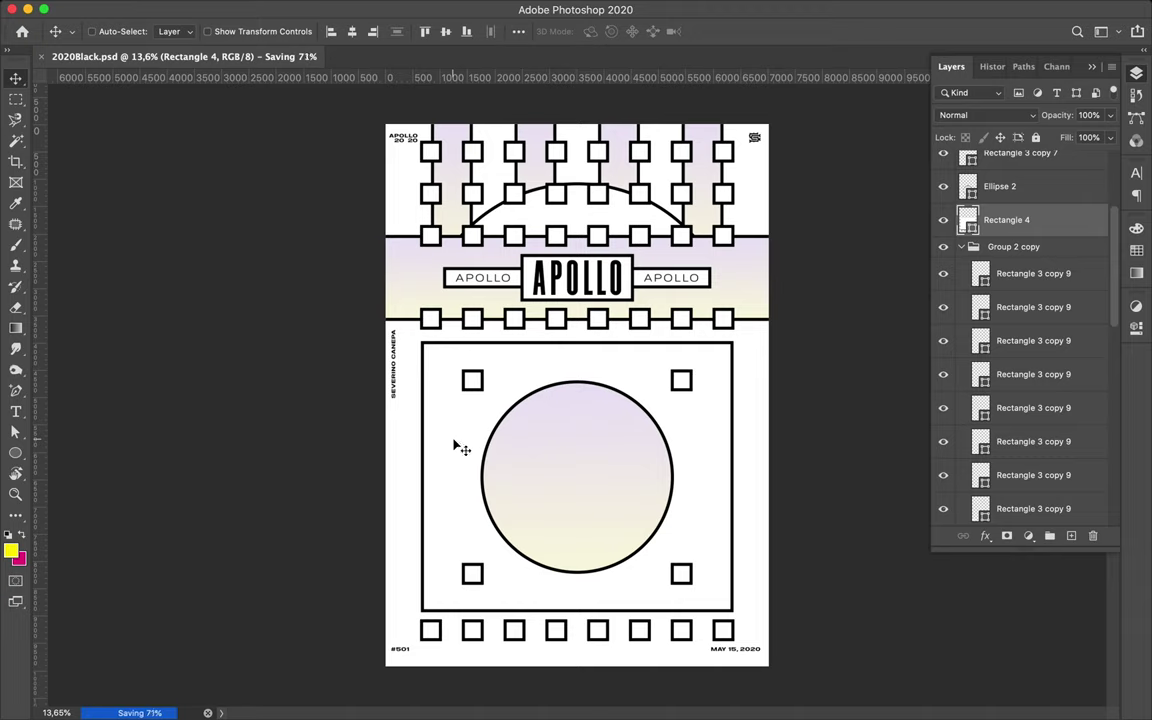
drag(463, 442, 504, 503)
key(super+t)
drag(774, 670, 694, 547)
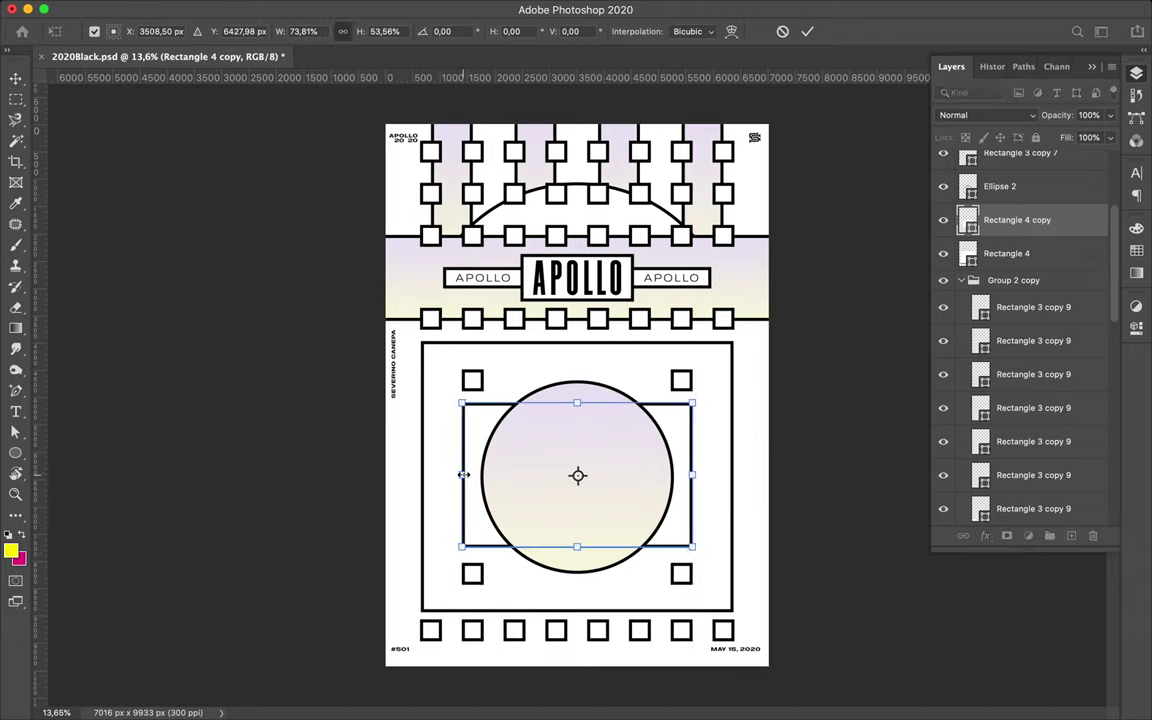
Add a wider, flatter rectangle copy and centre it behind the circle.
key(Return)
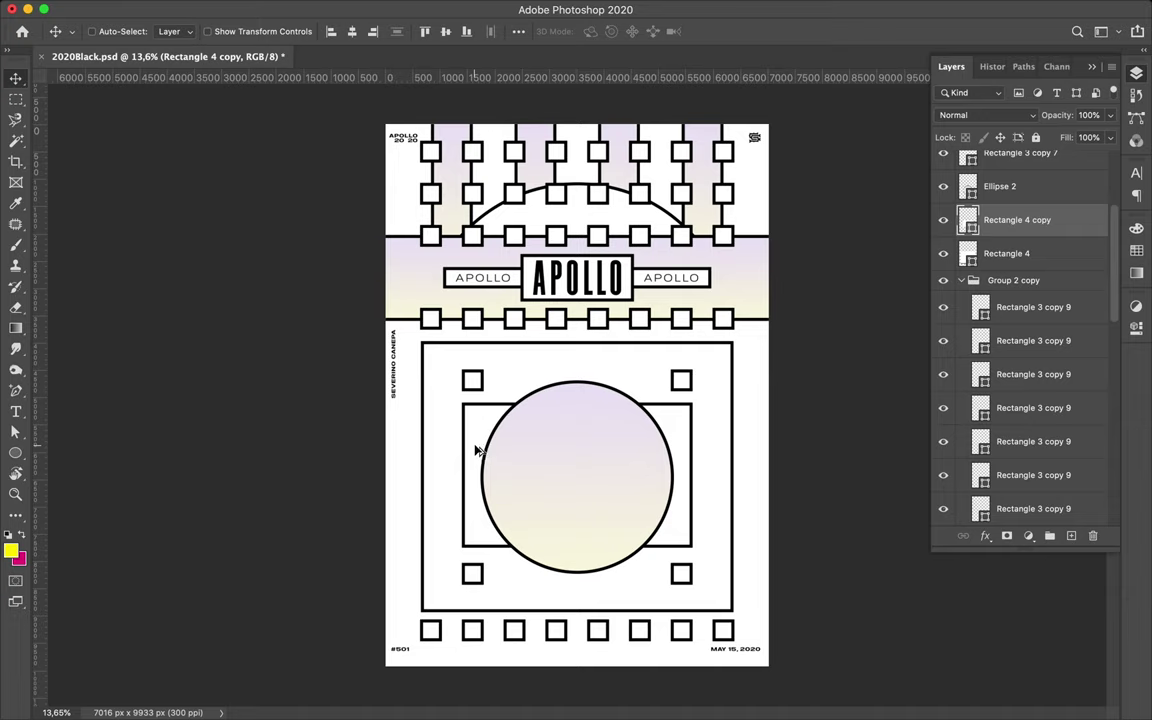
drag(477, 450, 455, 463)
key(super+t)
drag(656, 520, 690, 510)
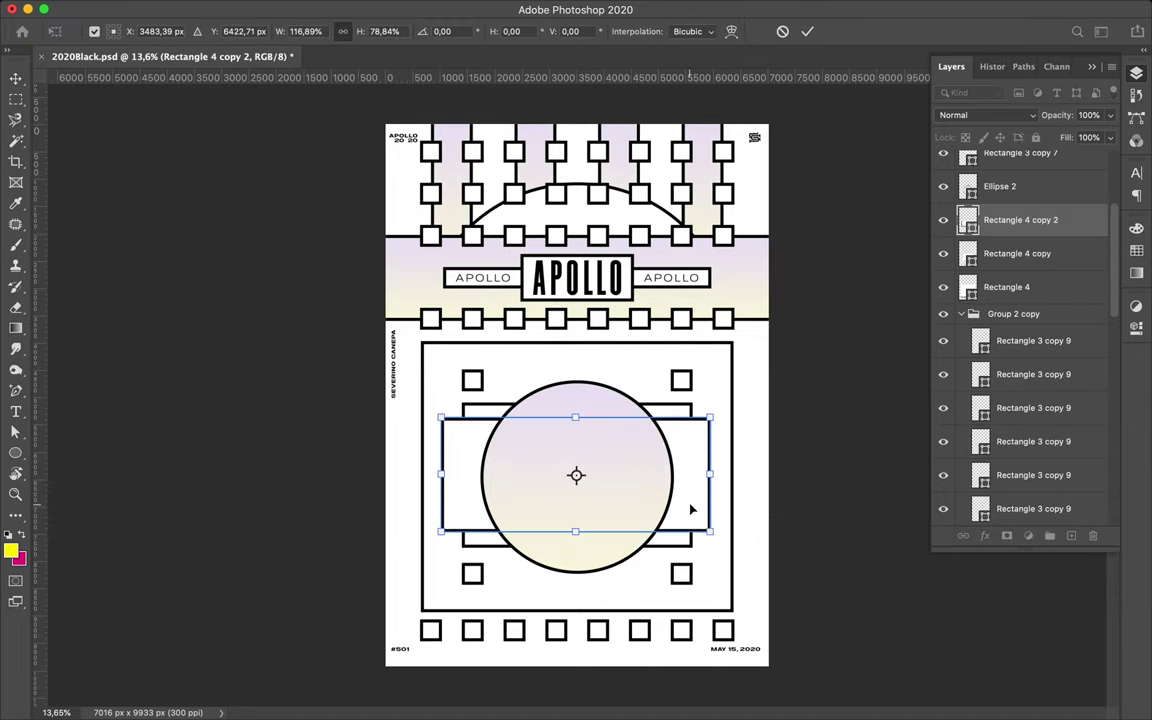
key(Return)
click(485, 413)
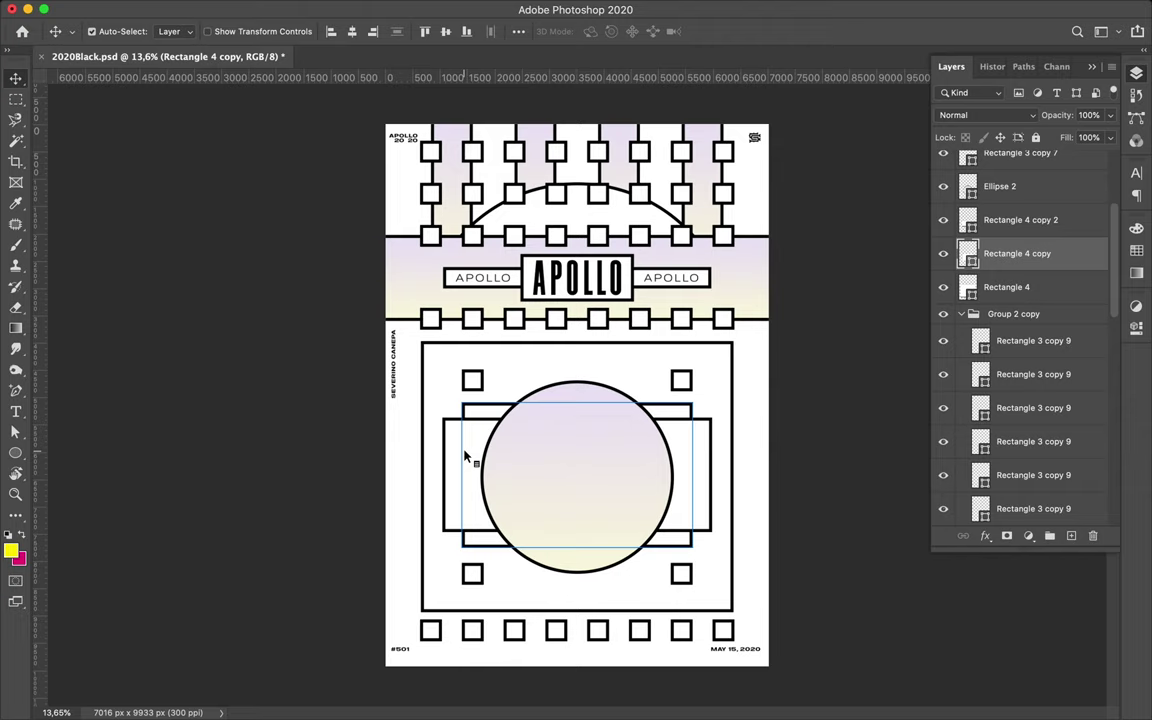
drag(458, 465, 409, 487)
Add a third rectangle copy widened past the frame's sides.
key(super+j)
key(super+t)
drag(675, 489, 746, 489)
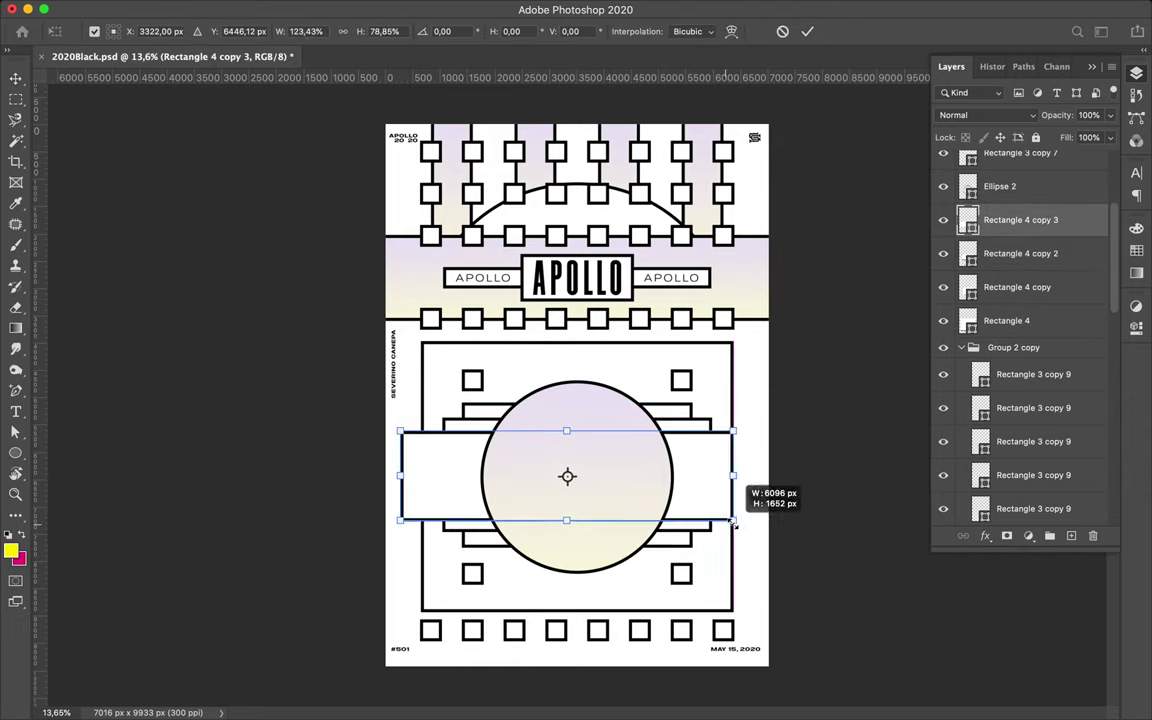
key(Return)
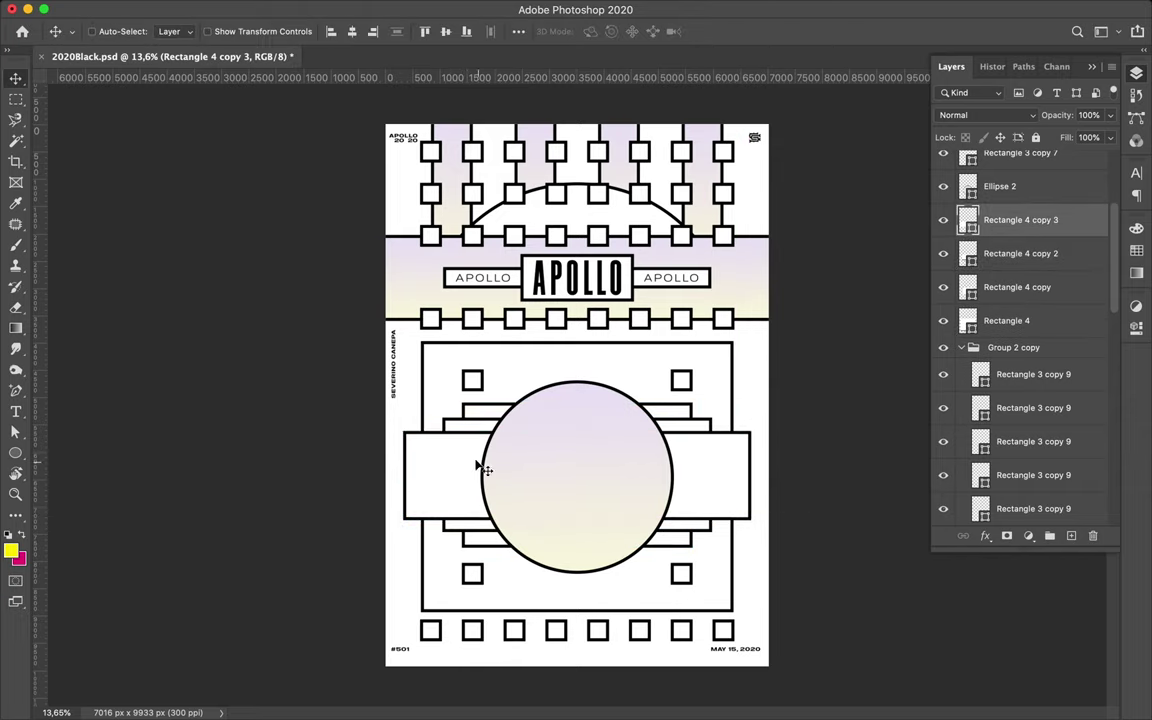
Select the three stacked rectangles and duplicate them for rotation.
key(alt+shift+bracketleft)
key(alt+shift+bracketleft)
key(super+j)
key(super+t)
Rotate the copied rectangles 90° into vertical bars forming a cross over the circle.
mouse_move(404, 398)
mouse_down()
mouse_move(620, 337)
mouse_move(595, 372)
mouse_up()
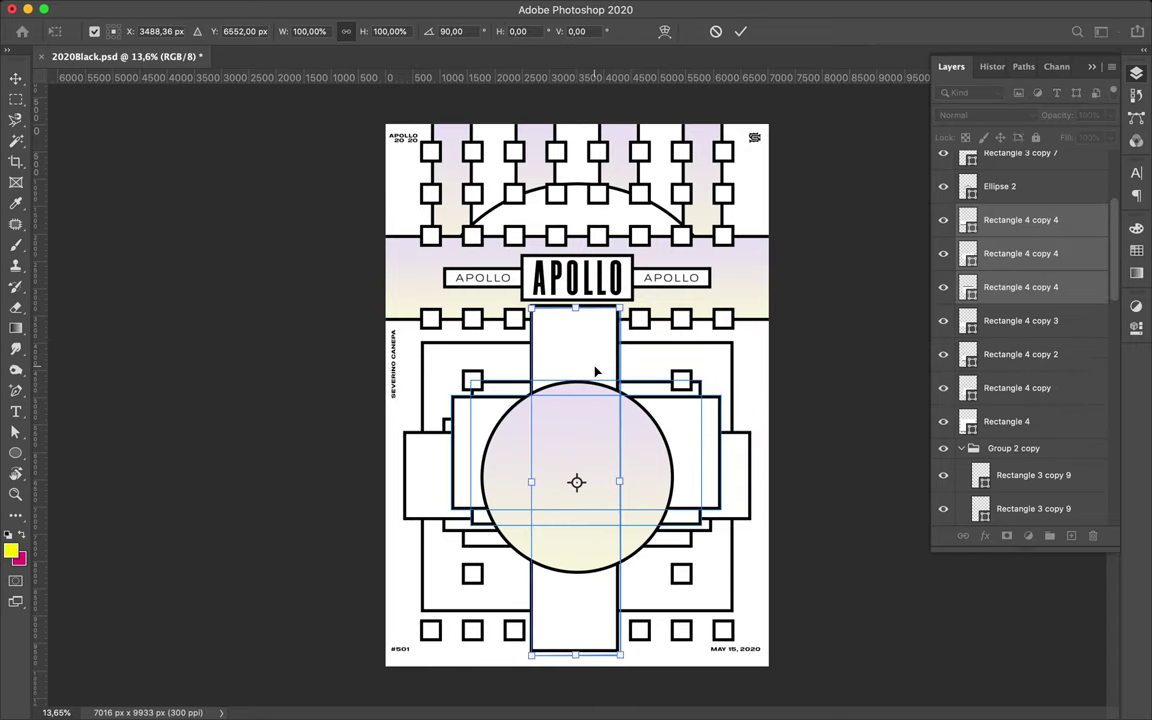
drag(595, 372, 593, 368)
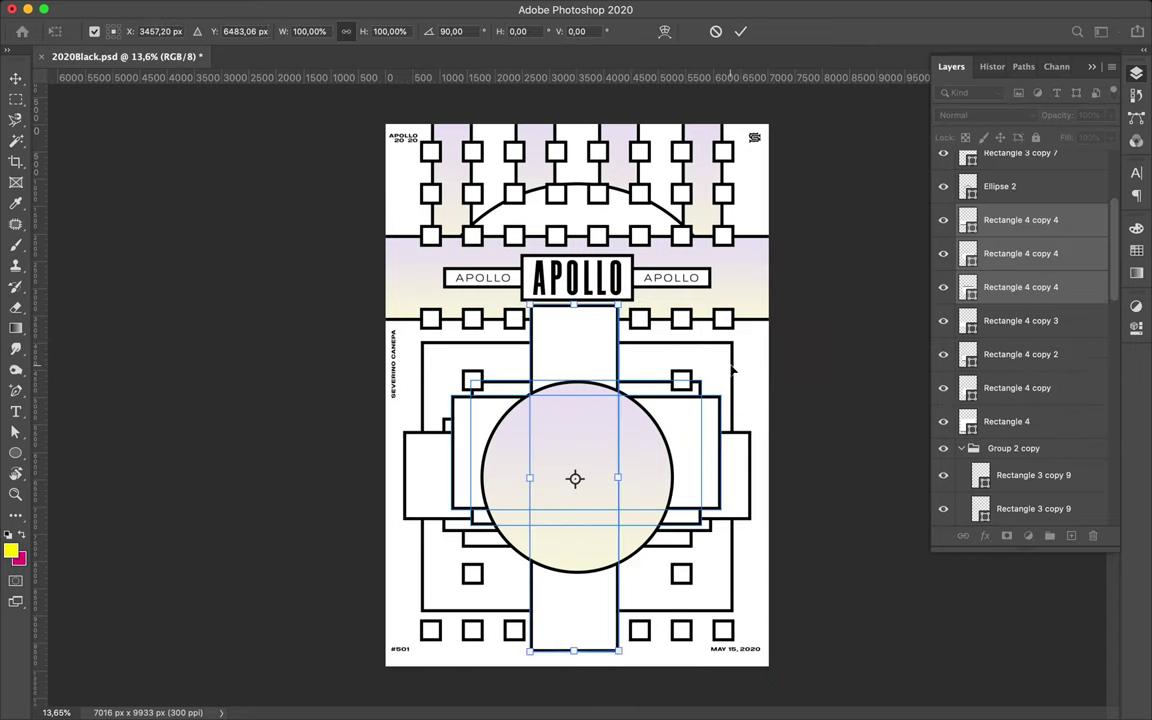
key(super+z)
key(super+z)
key(super+z)
key(Escape)
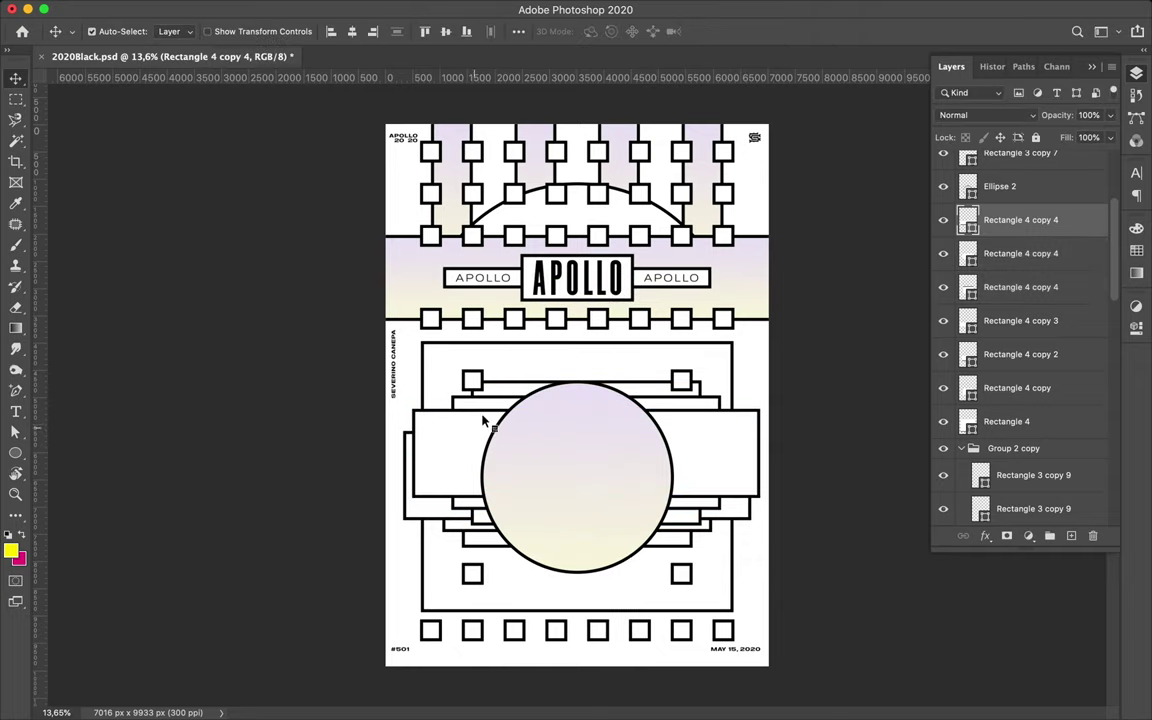
key(super+t)
mouse_move(538, 303)
mouse_down()
mouse_move(578, 295)
mouse_move(604, 359)
mouse_up()
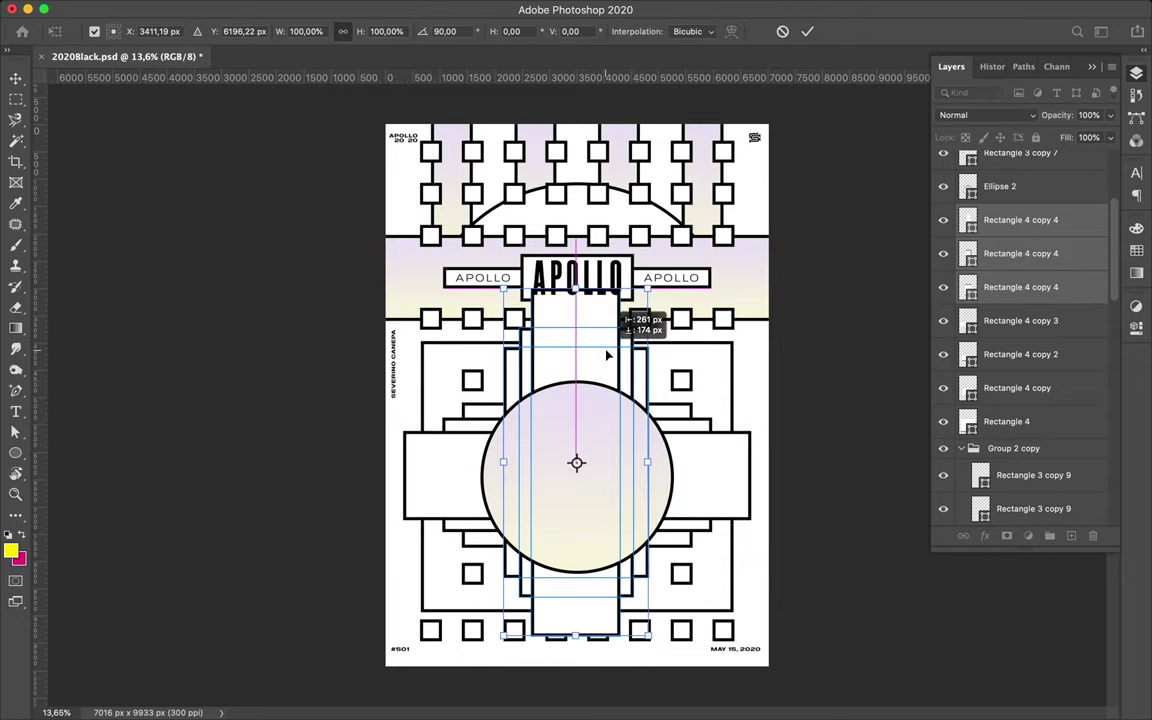
key(Return)
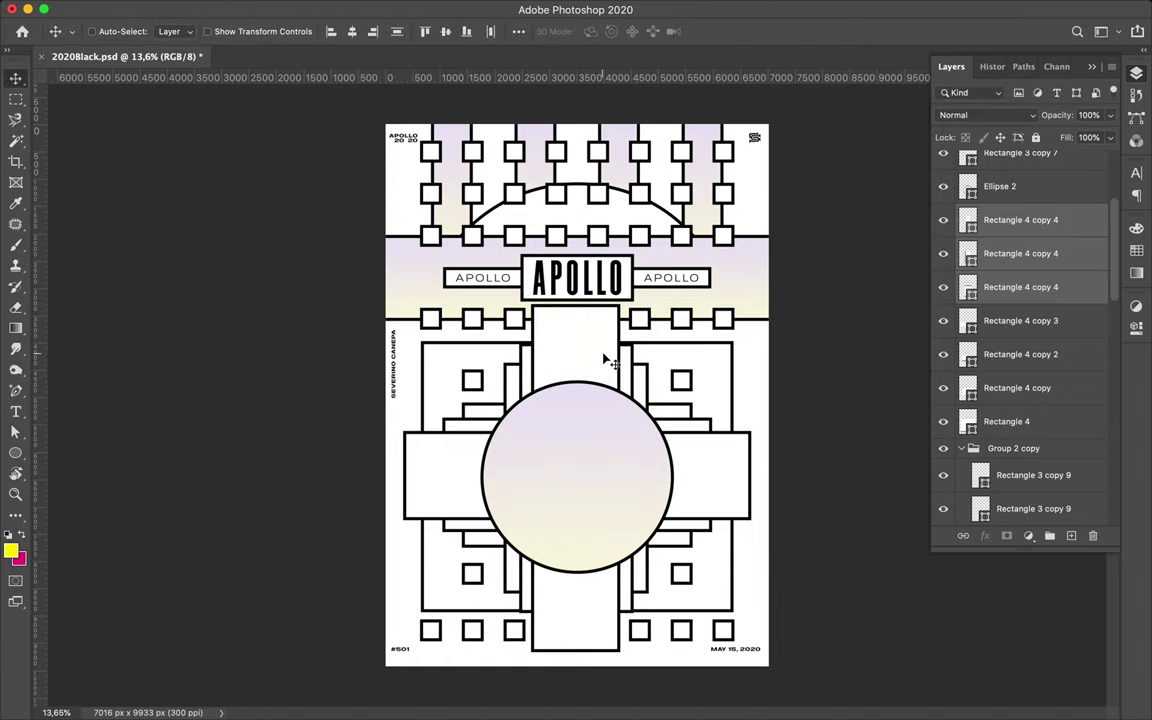
Shorten the tallest vertical rectangle to fit within the poster.
click(530, 362)
key(super+t)
drag(577, 612, 577, 602)
key(Return)
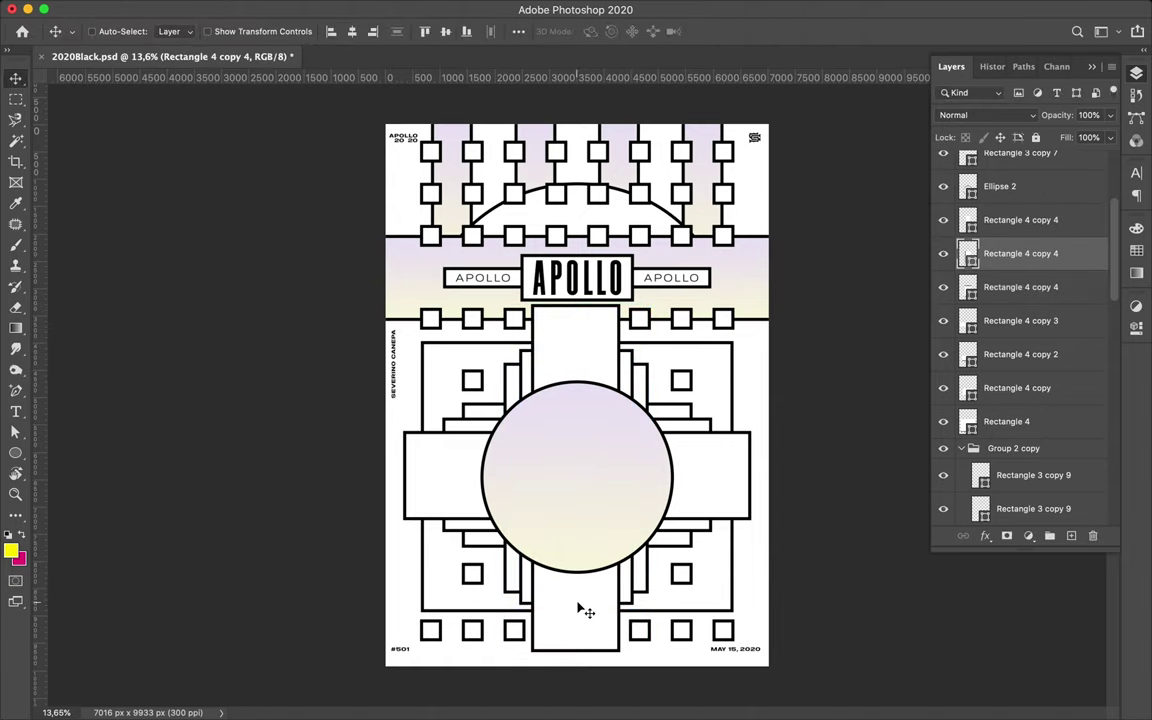
Reselect the rectangles and copy a small outlined square beside the title band's left end.
shift+super+click(579, 607)
shift+super+click(484, 450)
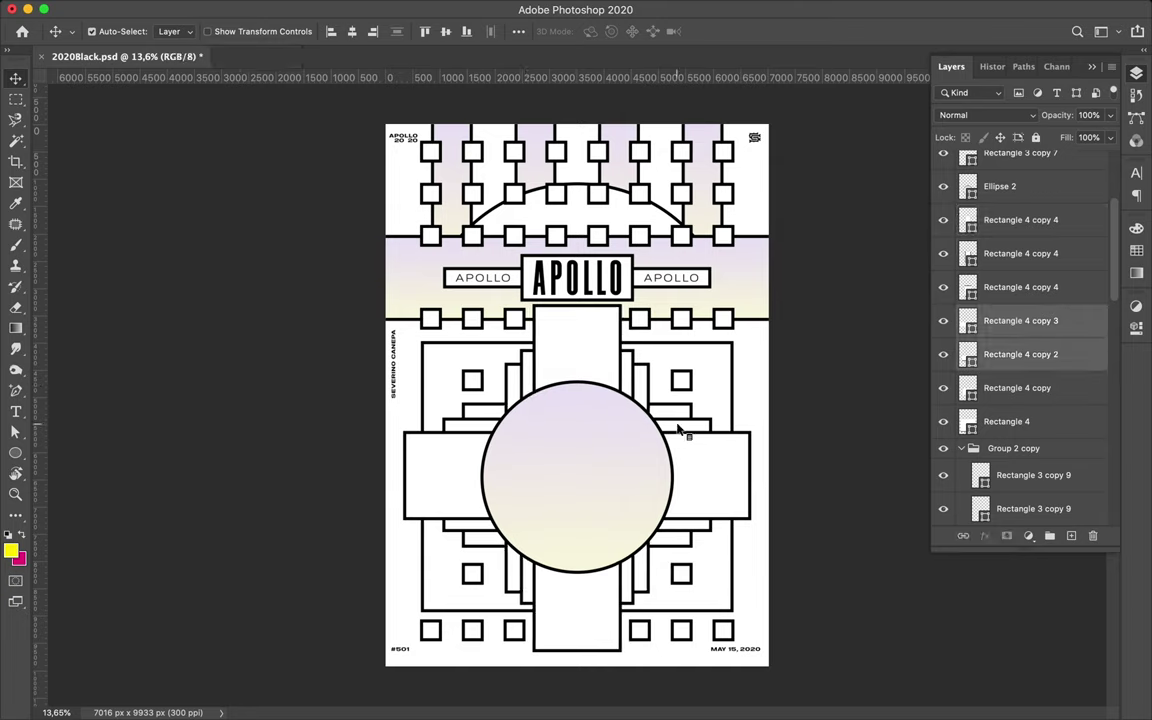
click(518, 31)
click(449, 36)
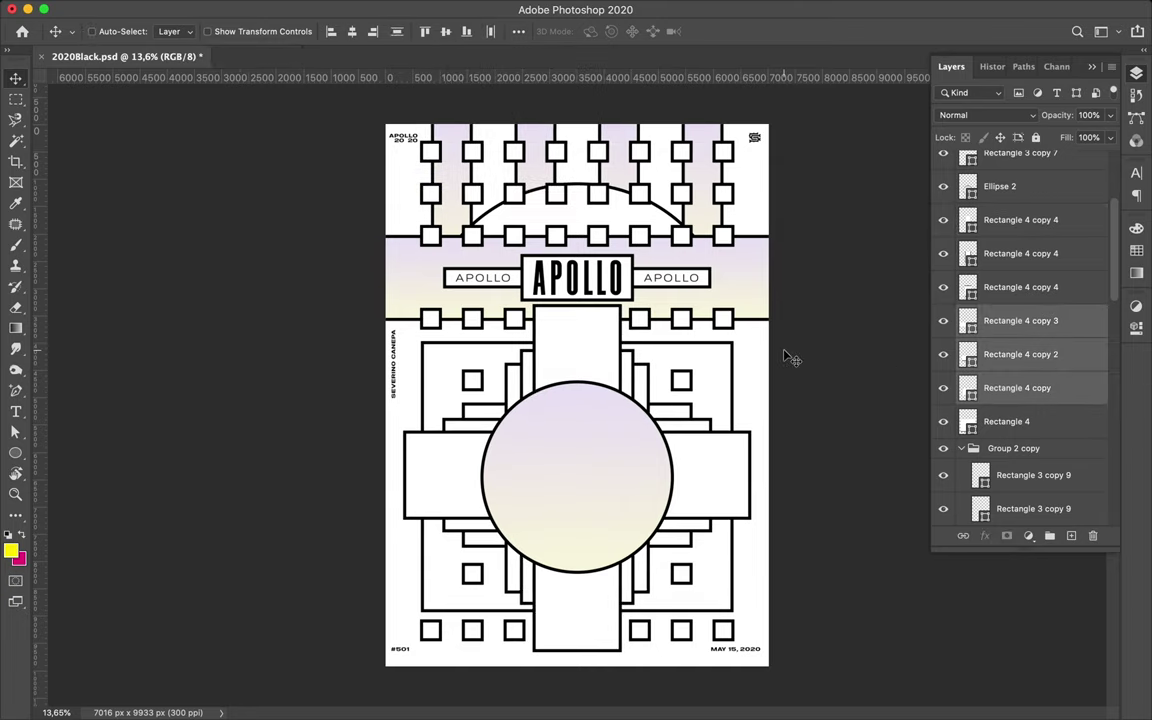
drag(741, 296, 410, 279)
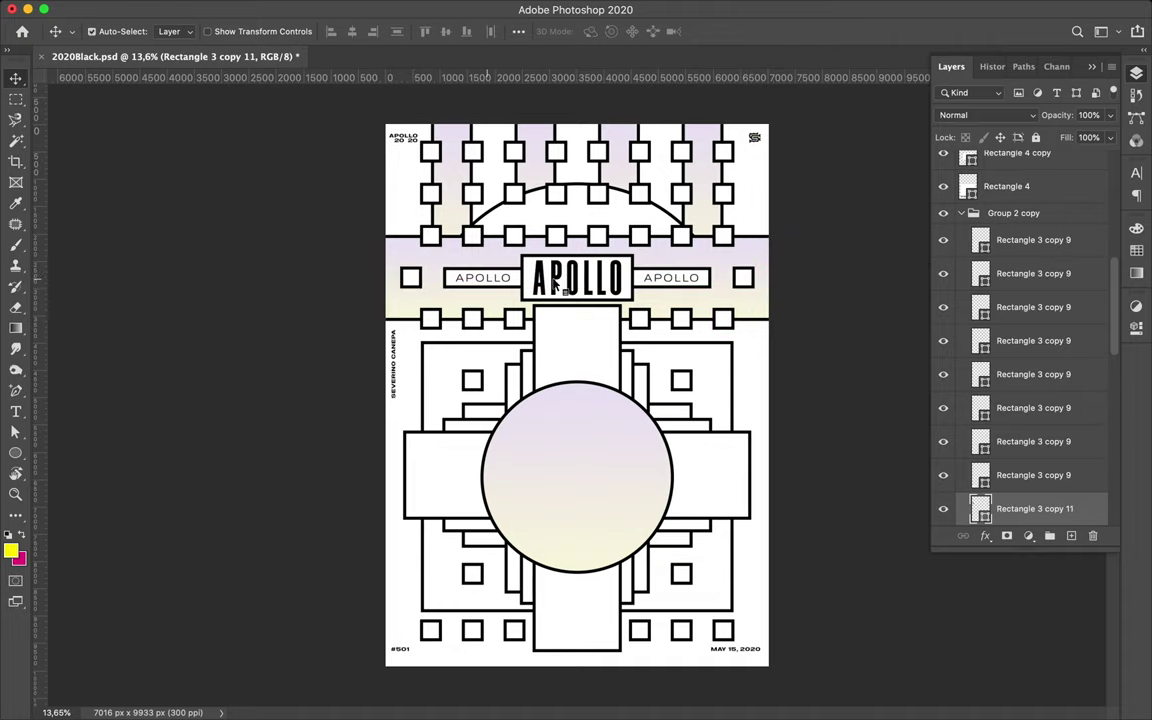
Group the squares beside the title band, centre them horizontally on the canvas, and save.
shift+click(1054, 400)
key(ctrl+g)
click(518, 31)
click(565, 178)
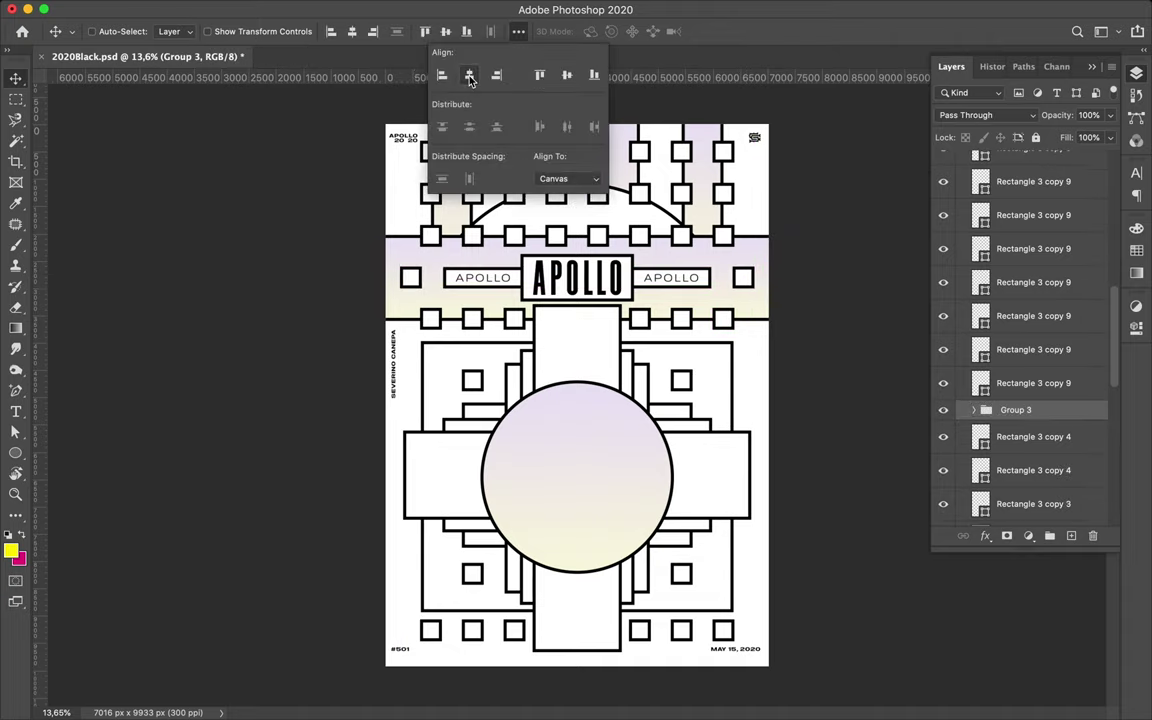
click(469, 77)
key(ctrl+s)
Give the large Rectangle 4 frame a lavender-to-cream gradient fill and save.
ctrl+click(597, 195)
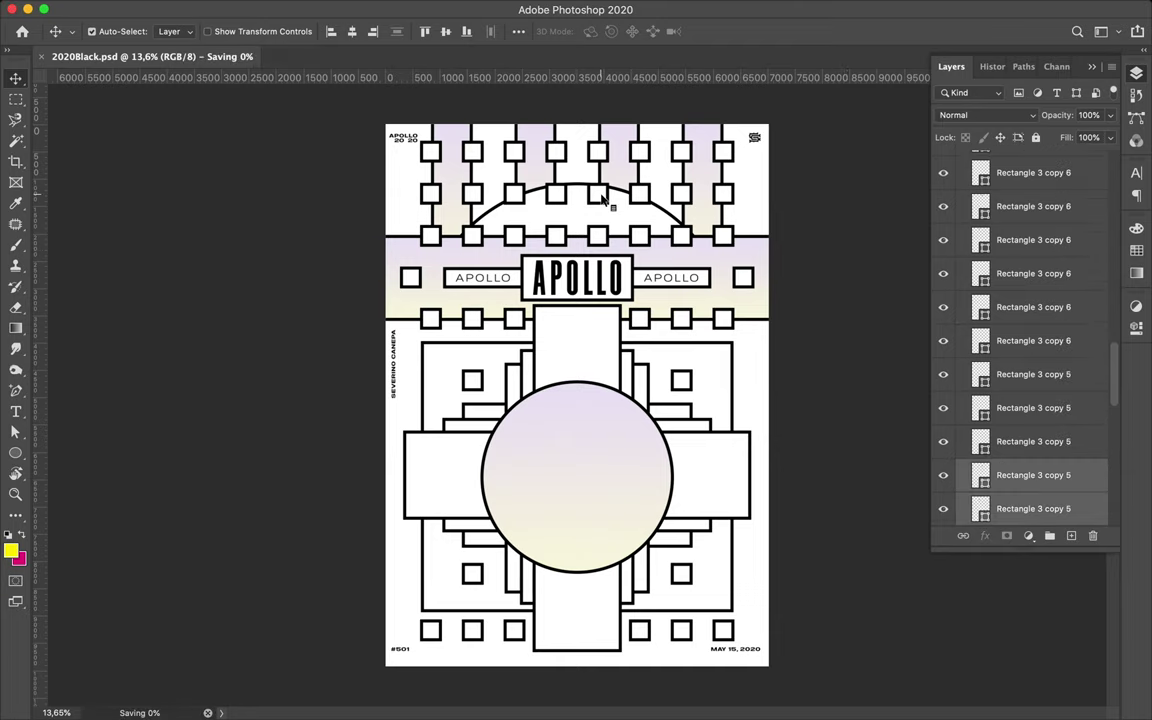
key(a)
click(437, 382)
click(238, 31)
click(200, 57)
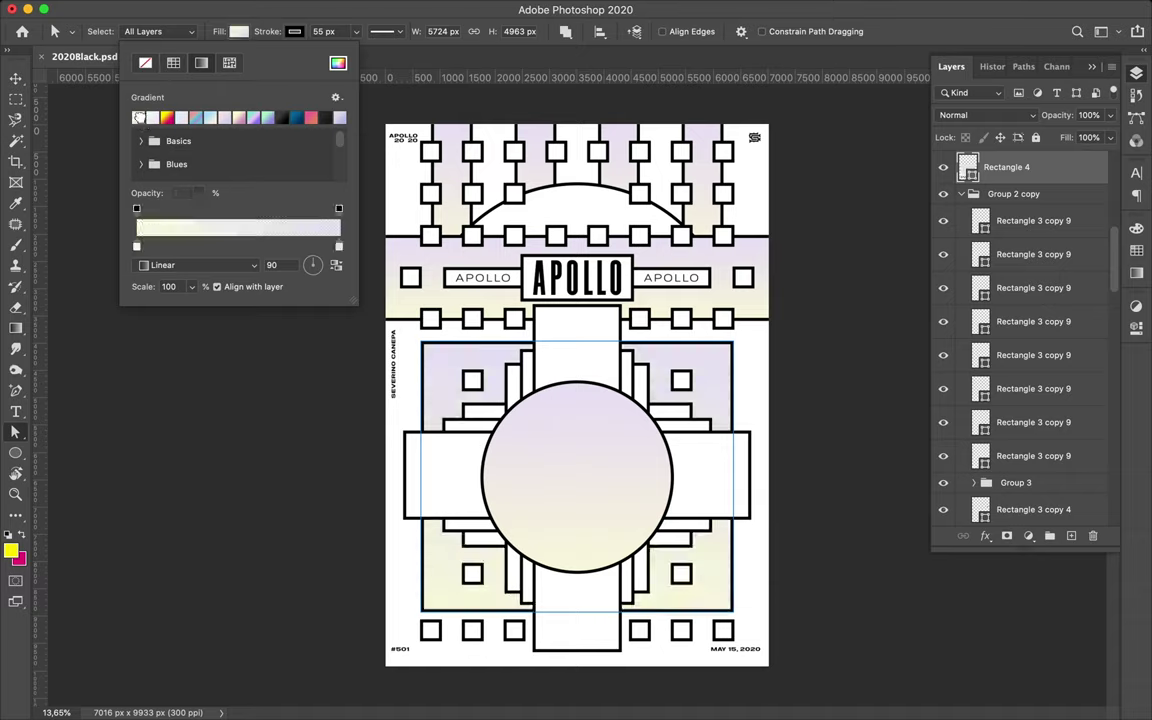
click(838, 358)
key(ctrl+s)
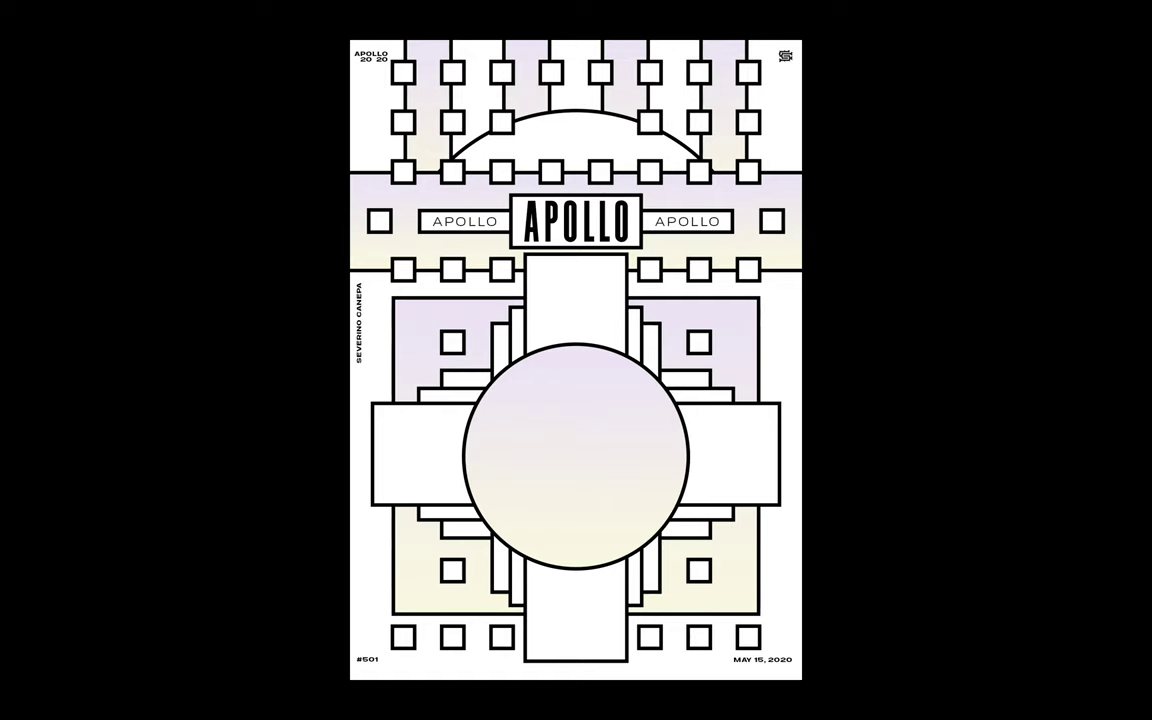